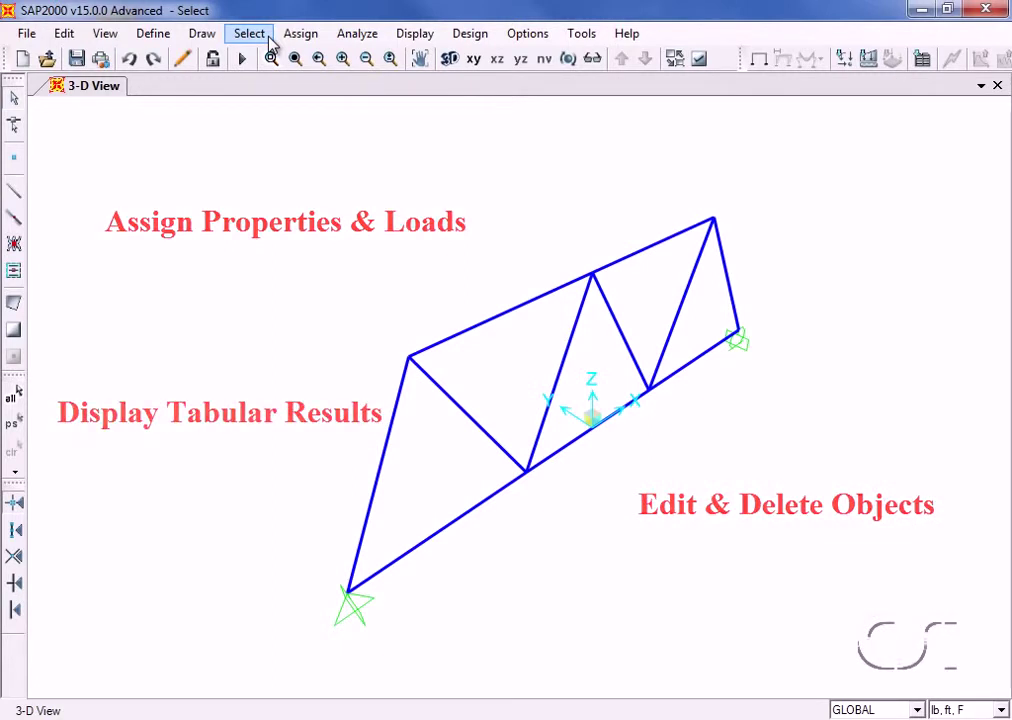
# - Select the upper top-chord member nearest the roller-supported end of the truss with the Pointer/Window method
pyautogui.click(268, 40)
pyautogui.moveTo(275, 60)
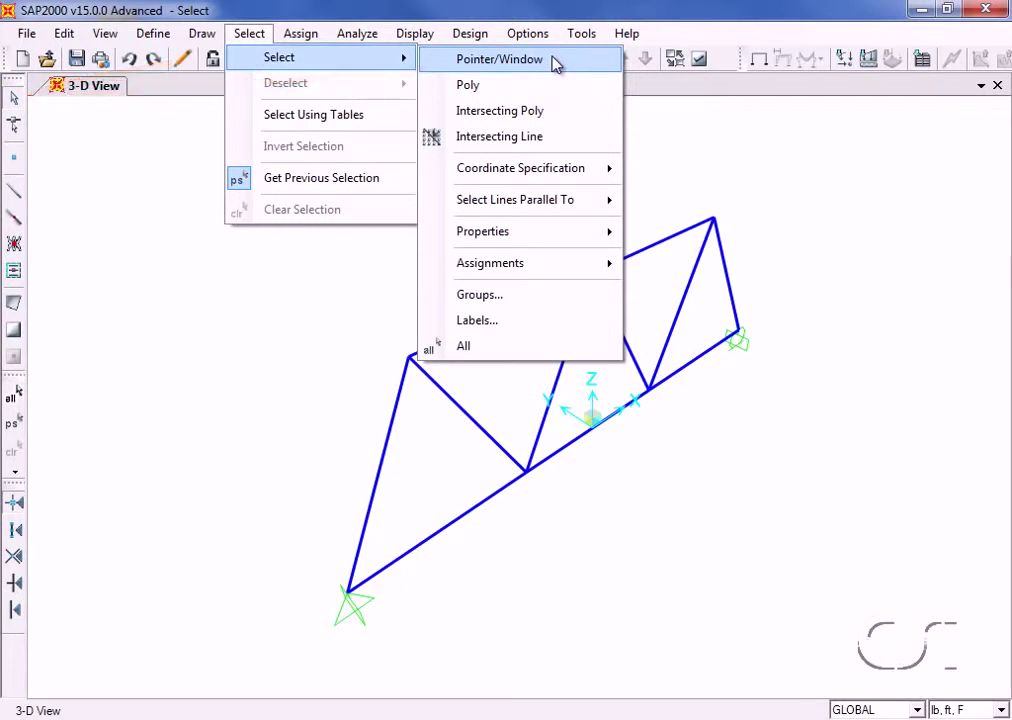
pyautogui.click(555, 62)
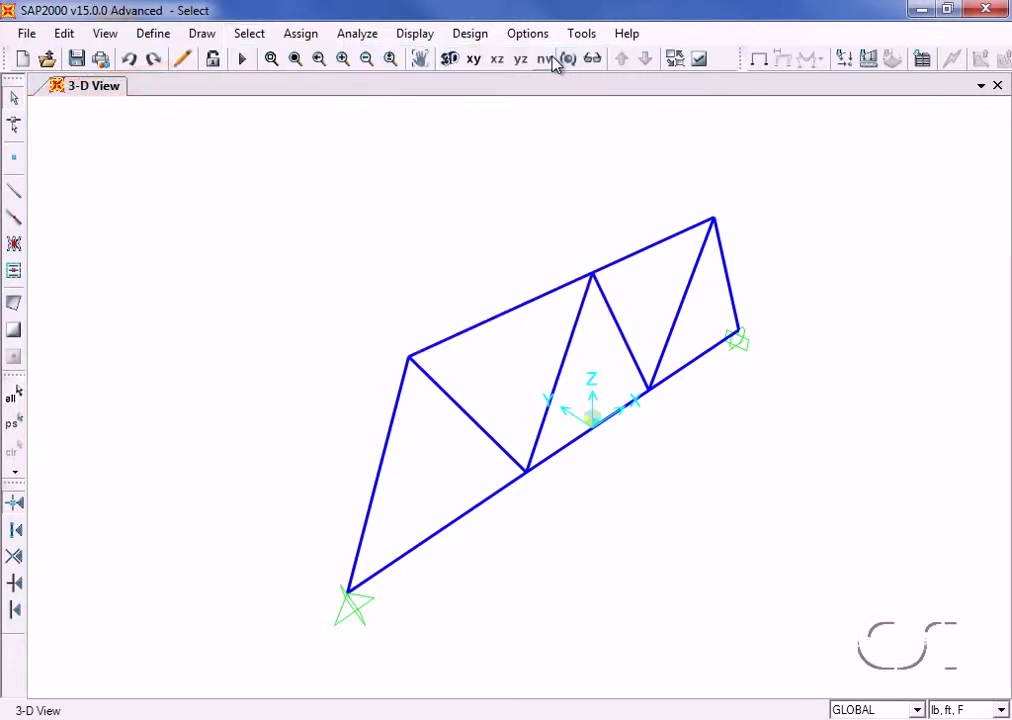
pyautogui.click(665, 246)
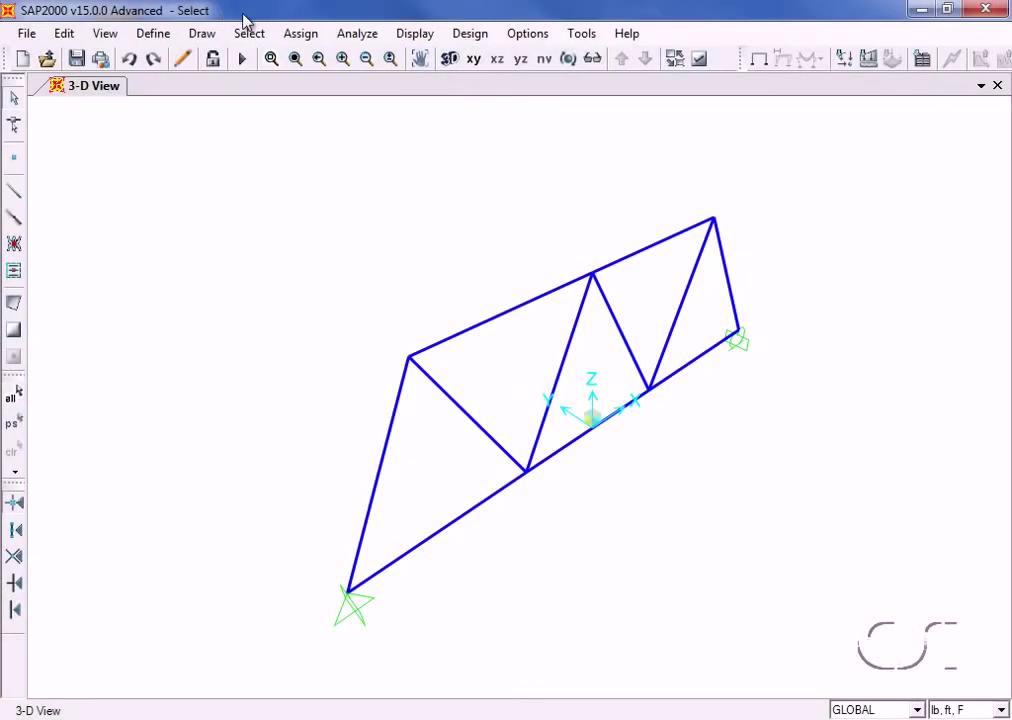
# - Window-select from left to right around the top-chord joint above the pinned-support end of the truss
pyautogui.click(257, 33)
pyautogui.moveTo(404, 65)
pyautogui.click(501, 60)
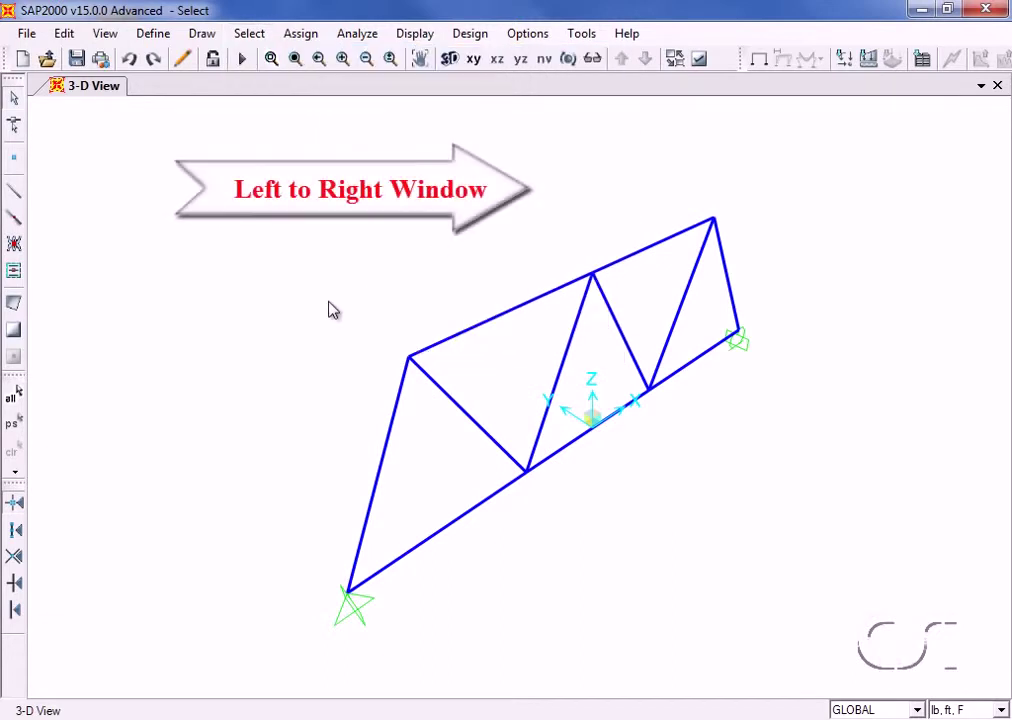
pyautogui.moveTo(328, 301); pyautogui.dragTo(452, 398)
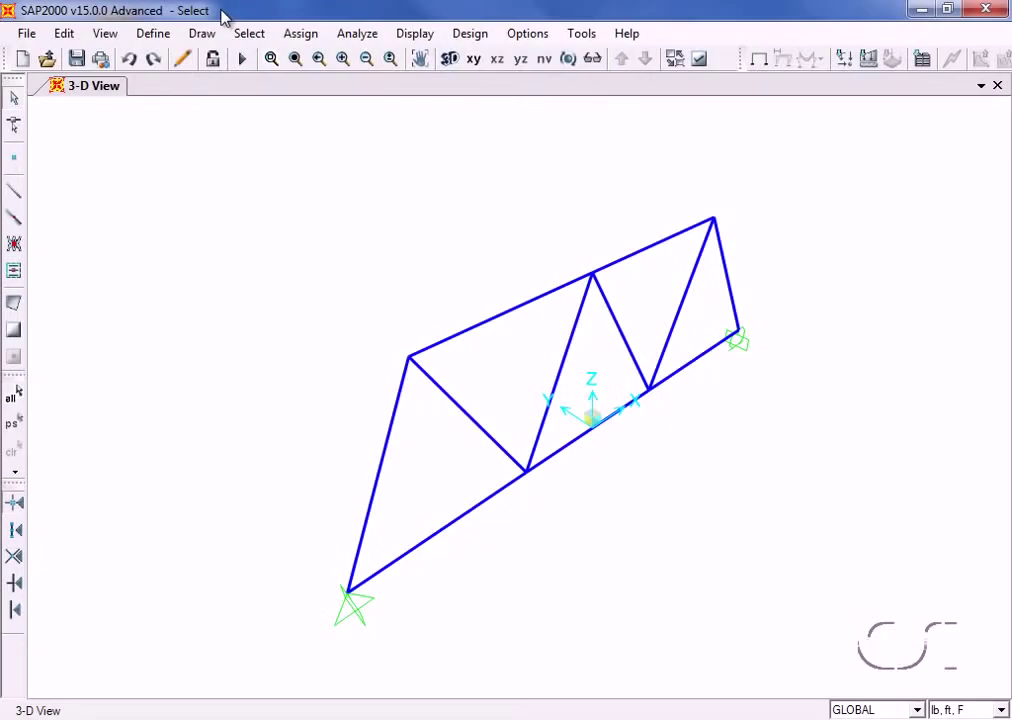
# - Select the objects around the lower top-chord joint with a right-to-left window crossing the top chord, end member and first diagonal
pyautogui.click(251, 40)
pyautogui.moveTo(348, 62)
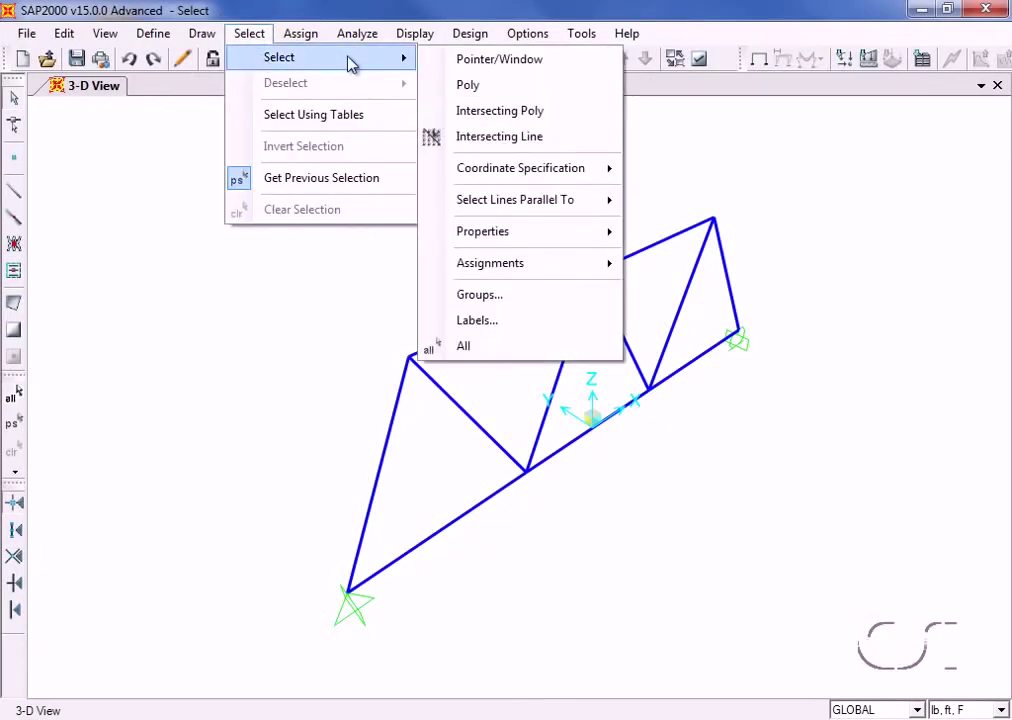
pyautogui.click(481, 62)
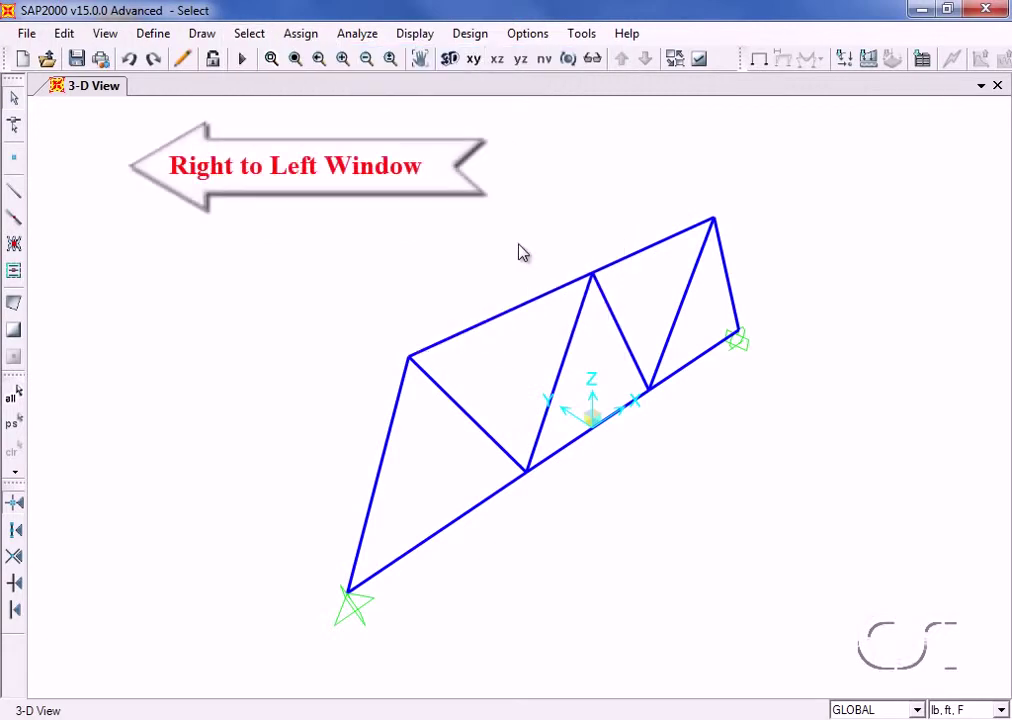
pyautogui.moveTo(518, 243); pyautogui.dragTo(343, 432)
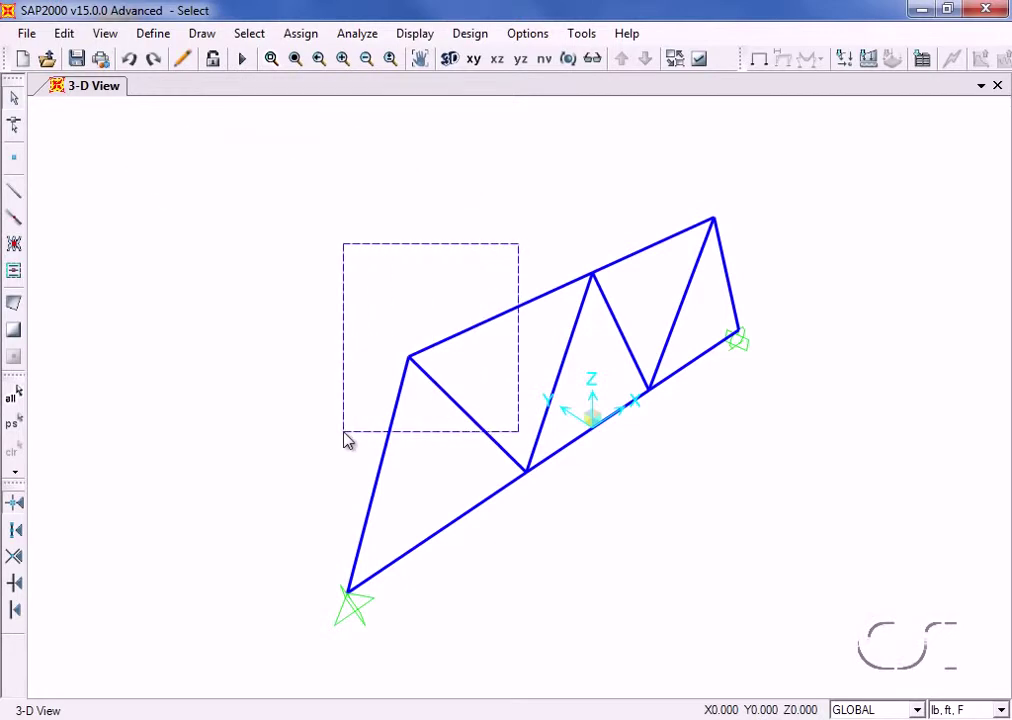
pyautogui.moveTo(343, 433); pyautogui.dragTo(343, 433)
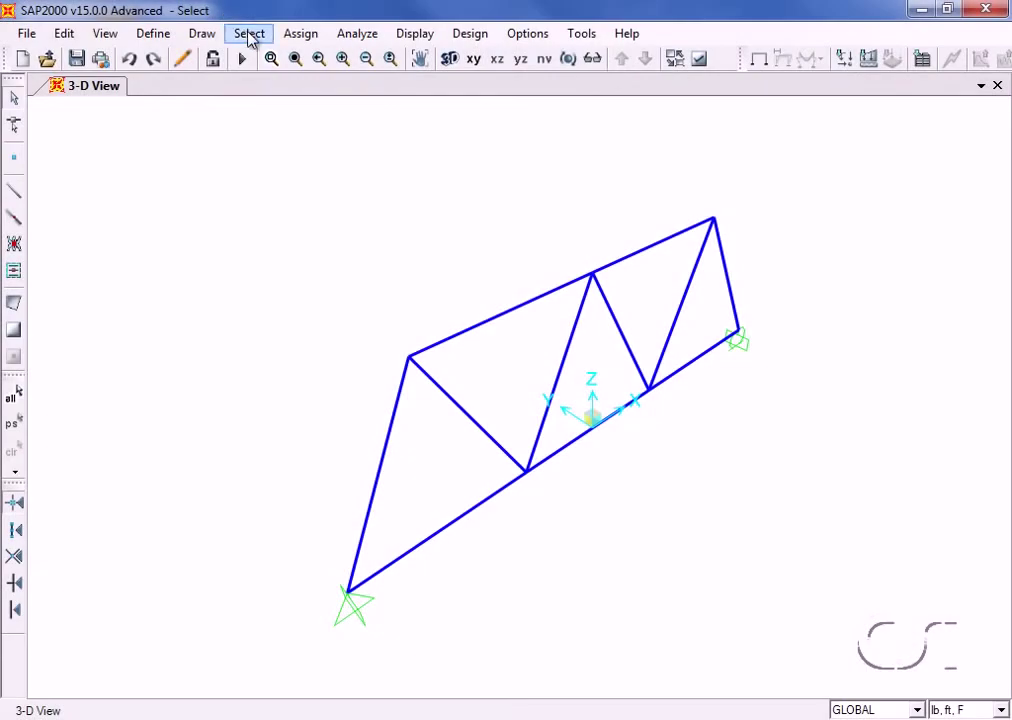
# - Select with a Poly boundary enclosing the pinned-support end of the truss, cutting through the top chord, first diagonal and bottom chord
pyautogui.click(248, 34)
pyautogui.moveTo(320, 60)
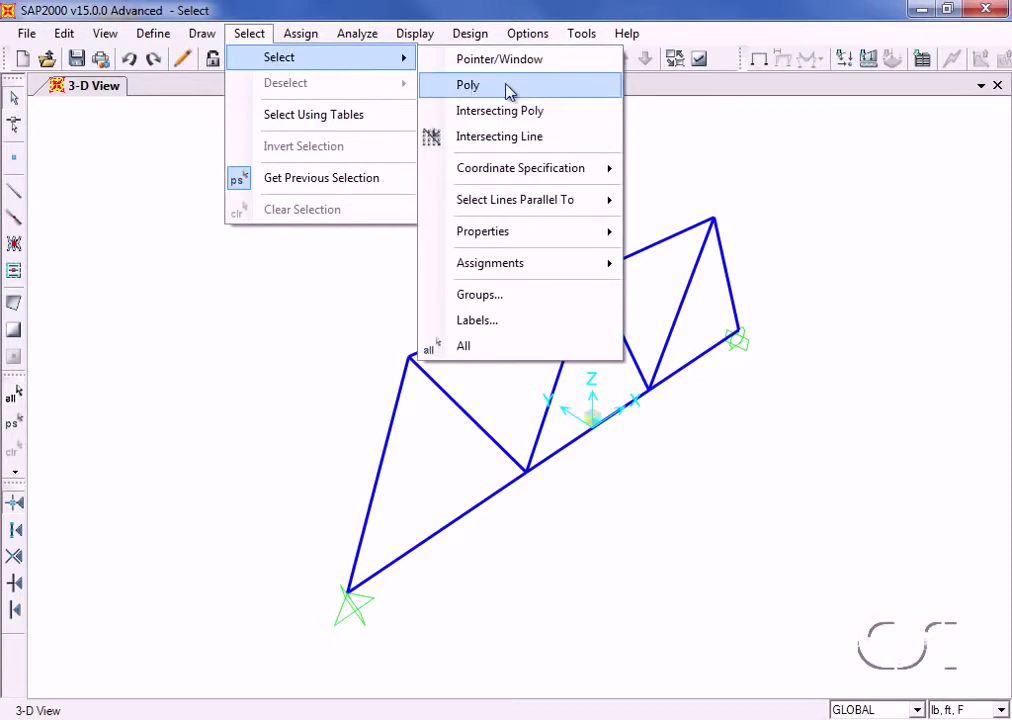
pyautogui.click(509, 87)
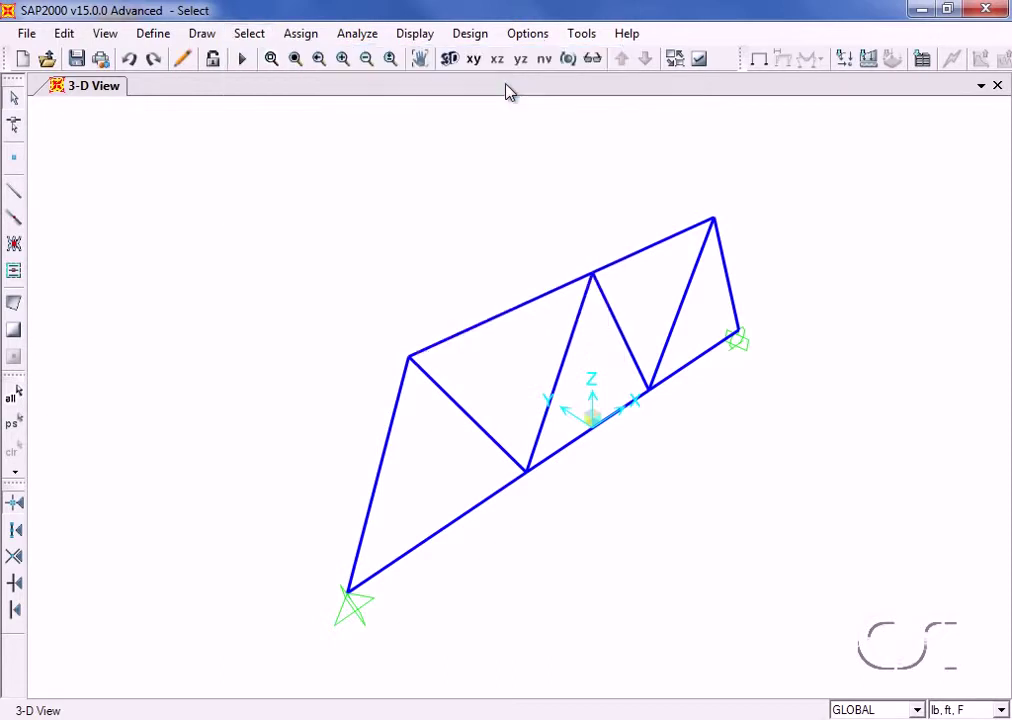
pyautogui.click(489, 272)
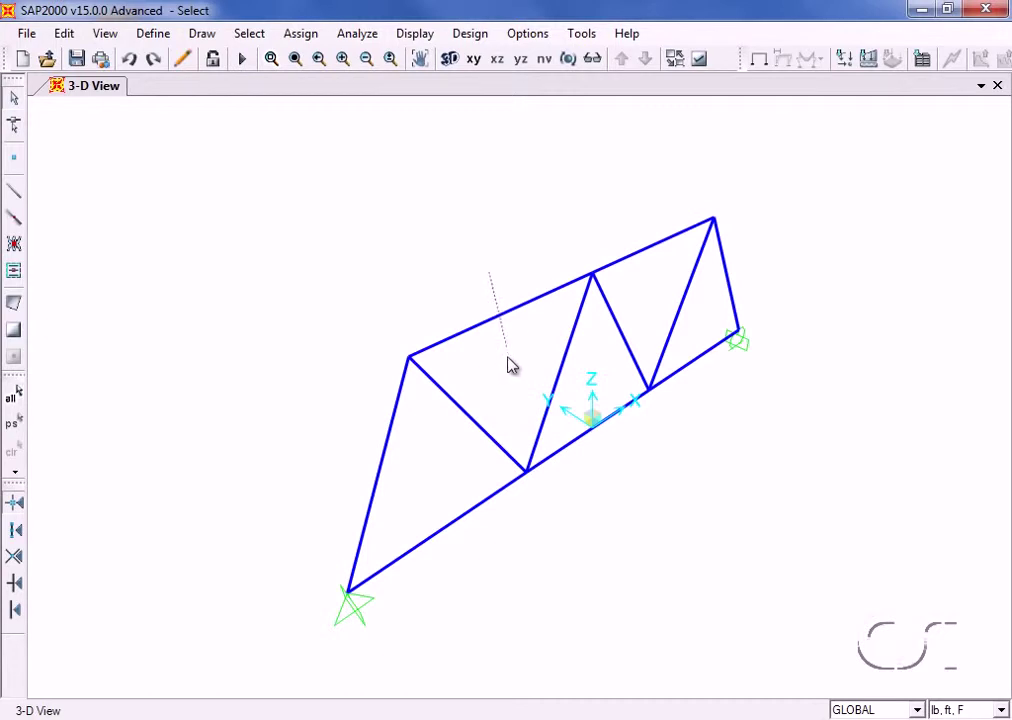
pyautogui.click(470, 465)
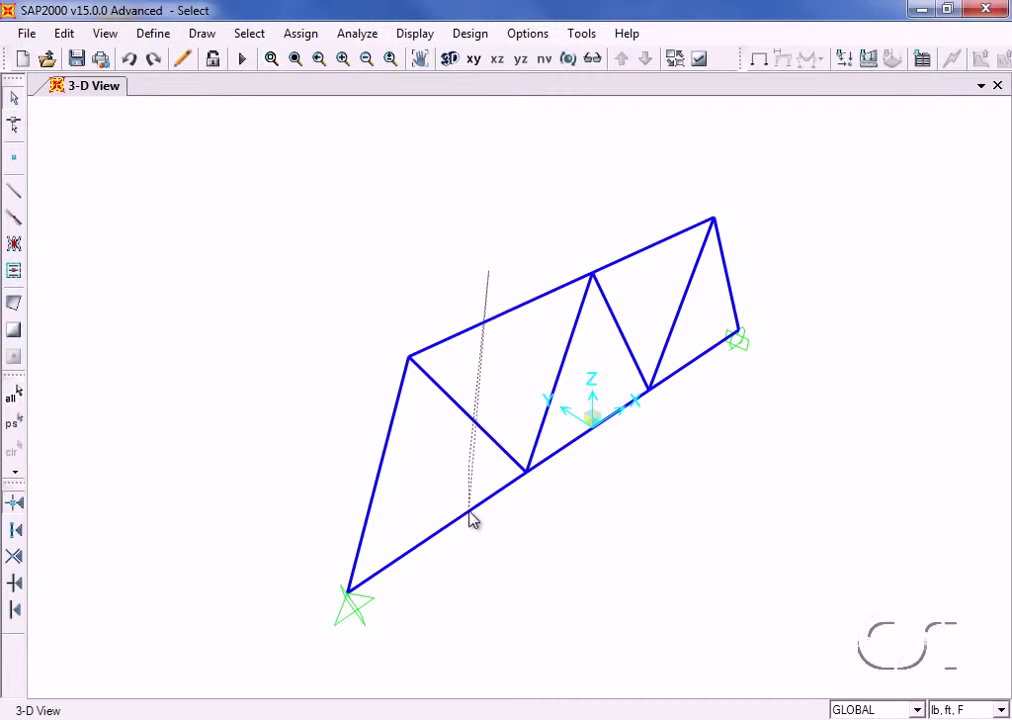
pyautogui.click(478, 589)
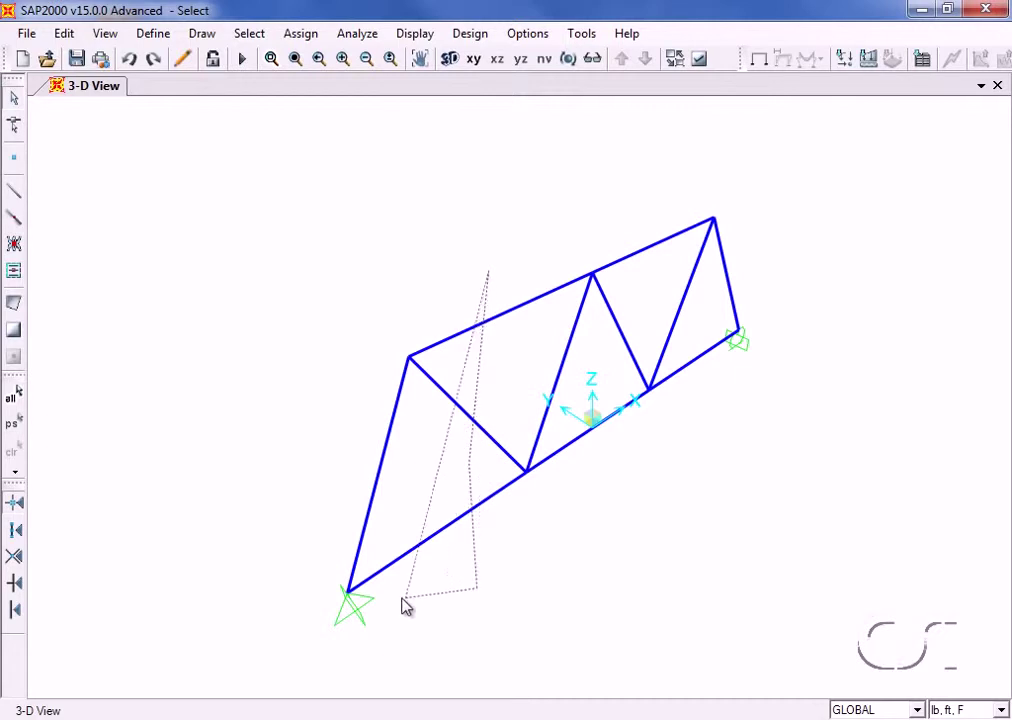
pyautogui.click(301, 605)
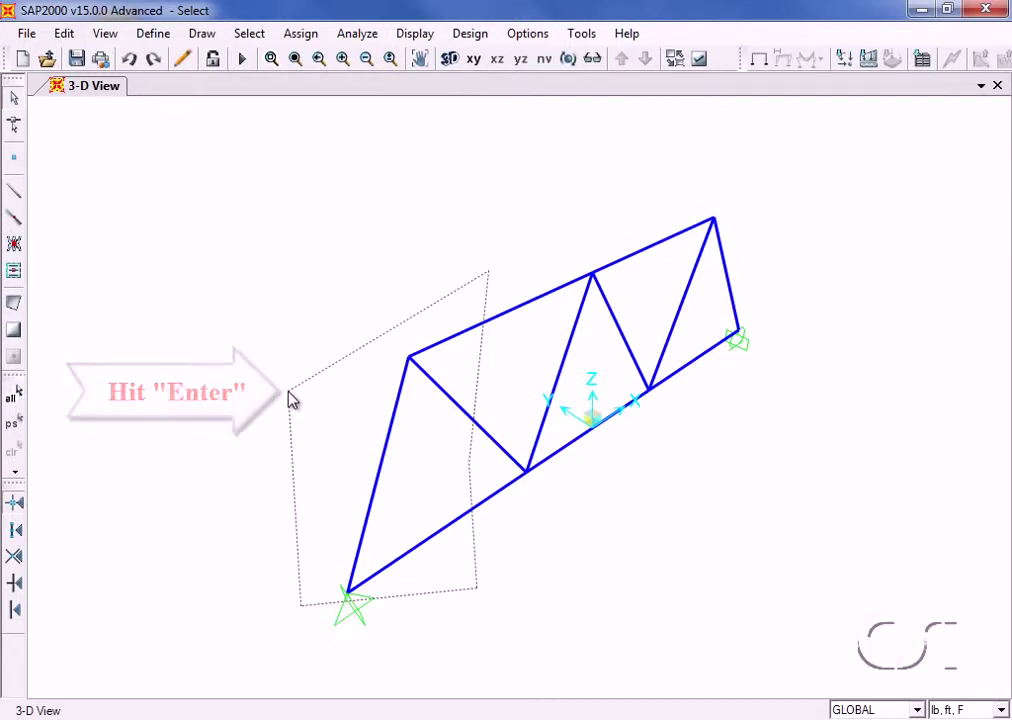
pyautogui.press('Return')
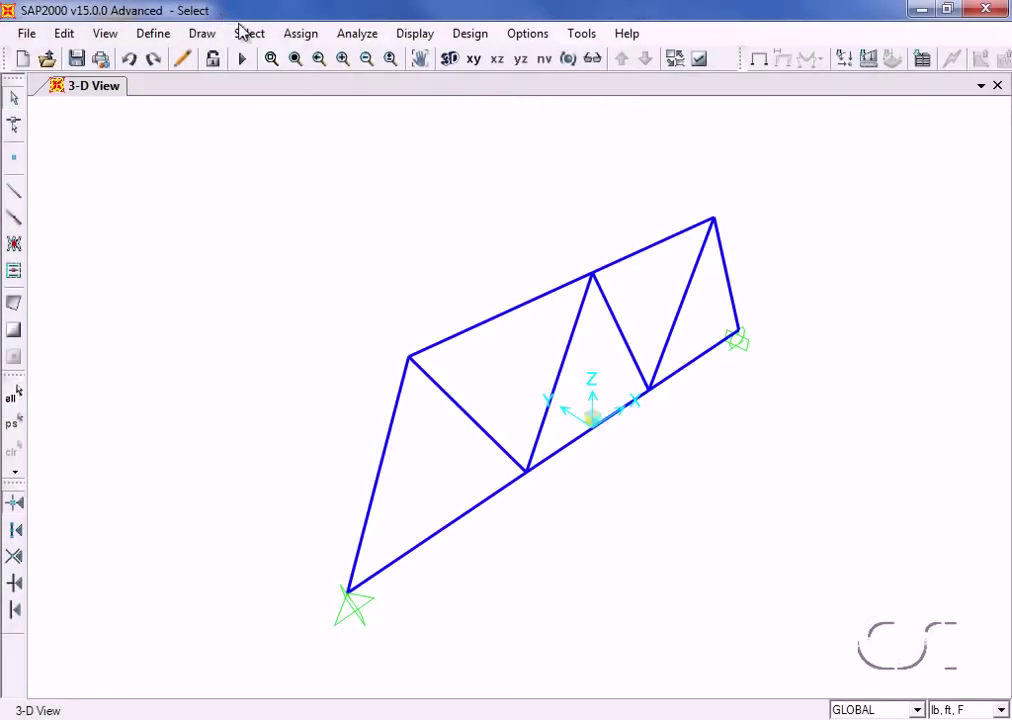
# - Select with an Intersecting Poly boundary around the pinned-support end of the truss, crossing the top chord, first diagonal and bottom chord
pyautogui.click(248, 34)
pyautogui.moveTo(339, 61)
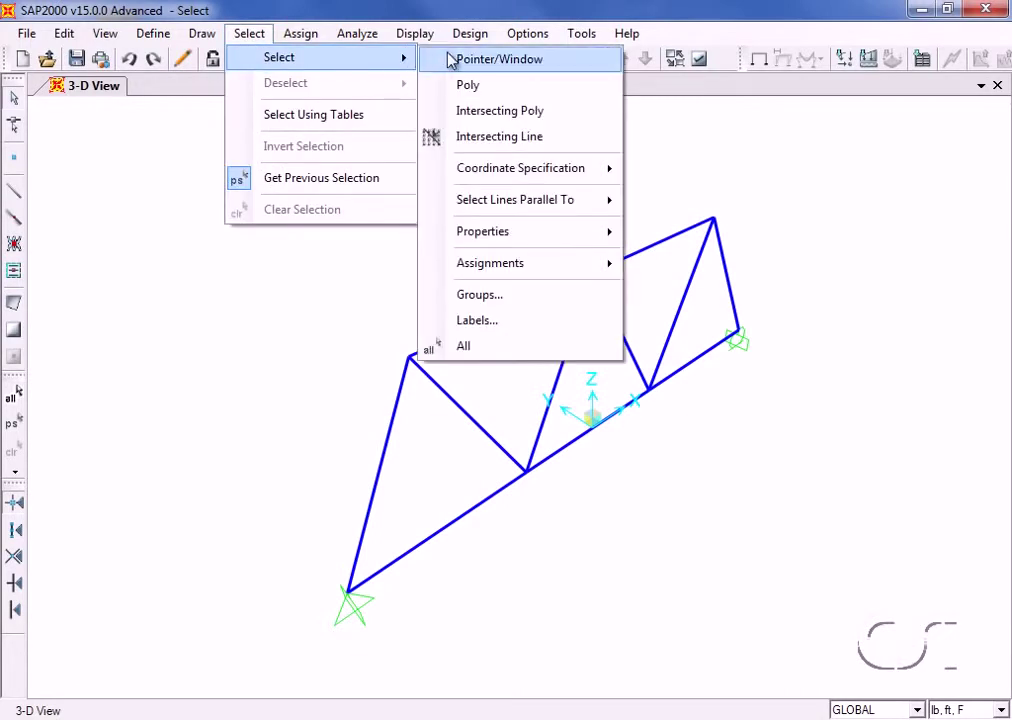
pyautogui.click(583, 113)
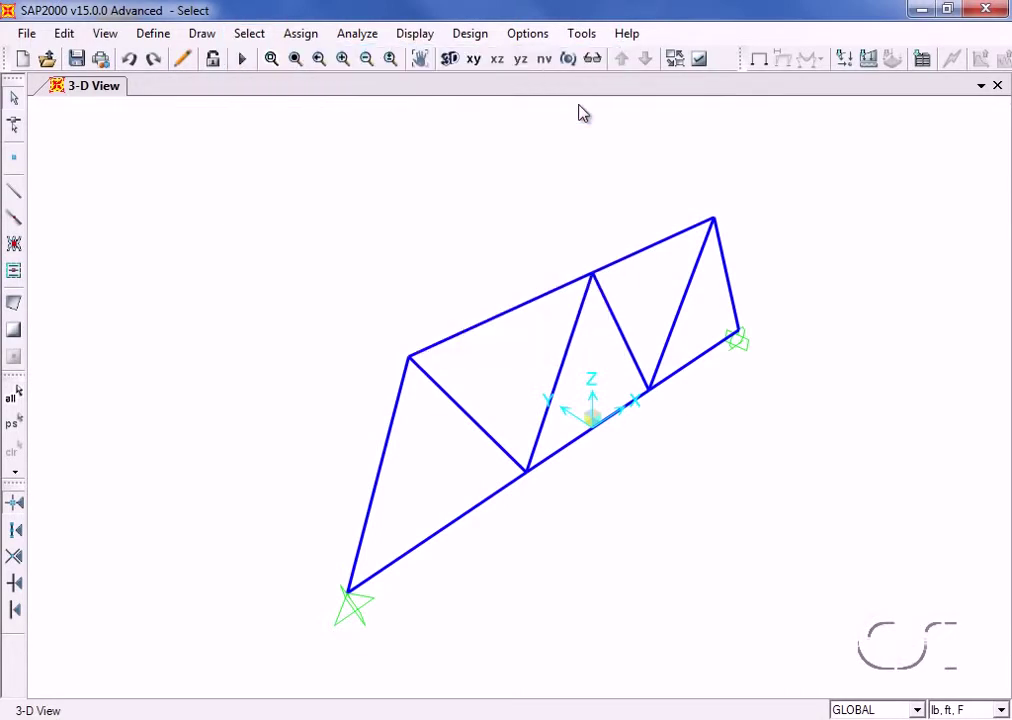
pyautogui.click(502, 277)
pyautogui.click(502, 381)
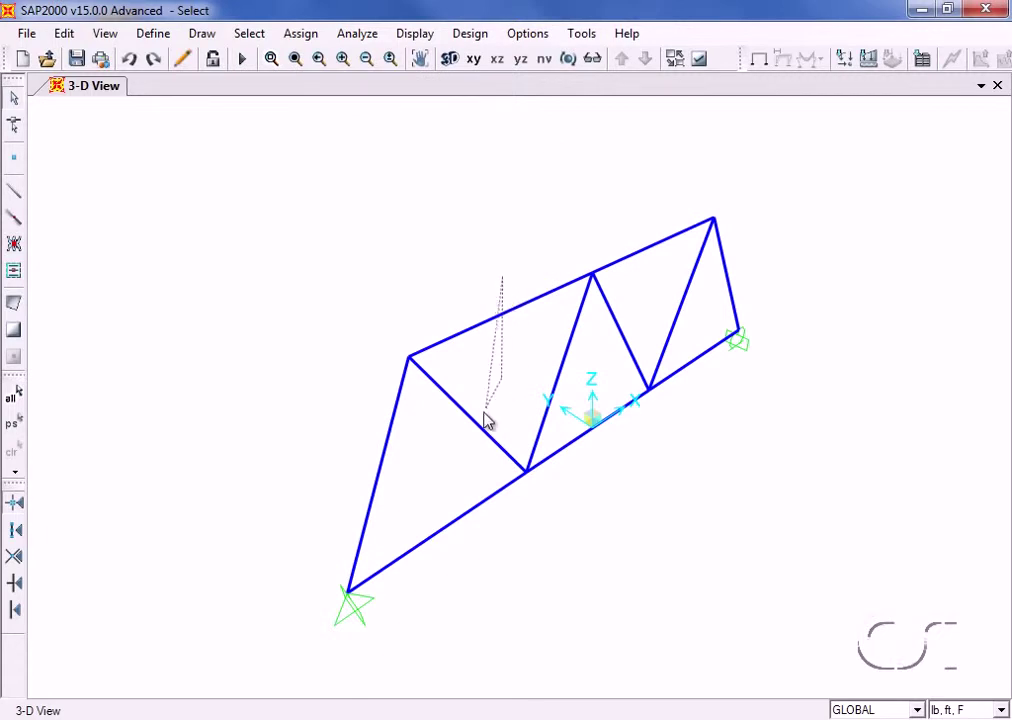
pyautogui.click(459, 469)
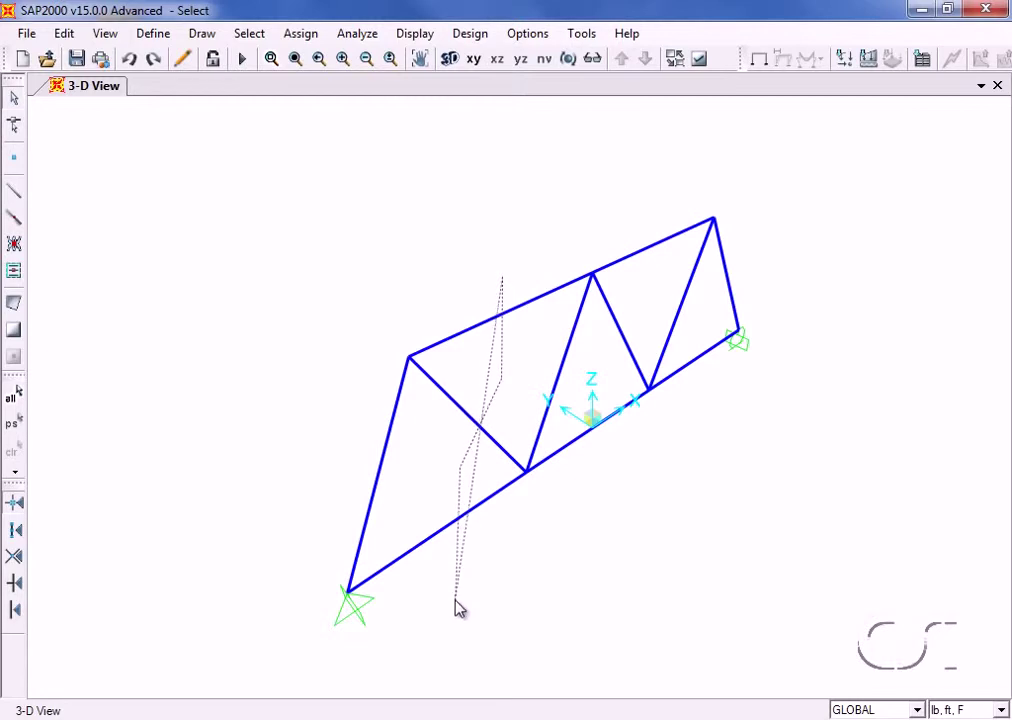
pyautogui.click(455, 602)
pyautogui.click(307, 611)
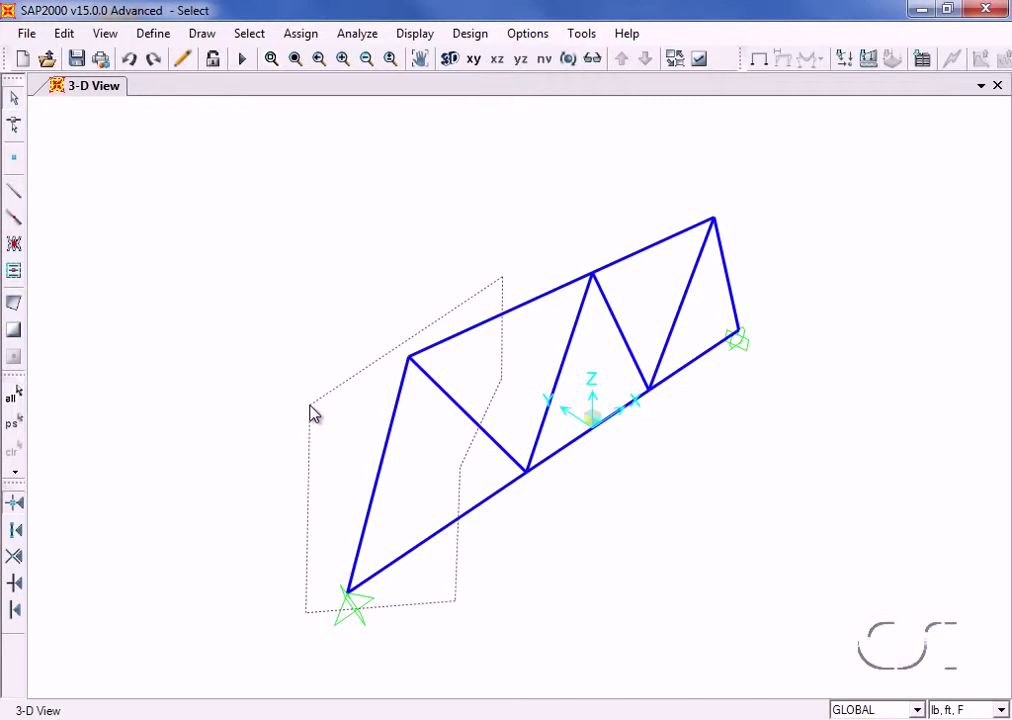
pyautogui.press('Return')
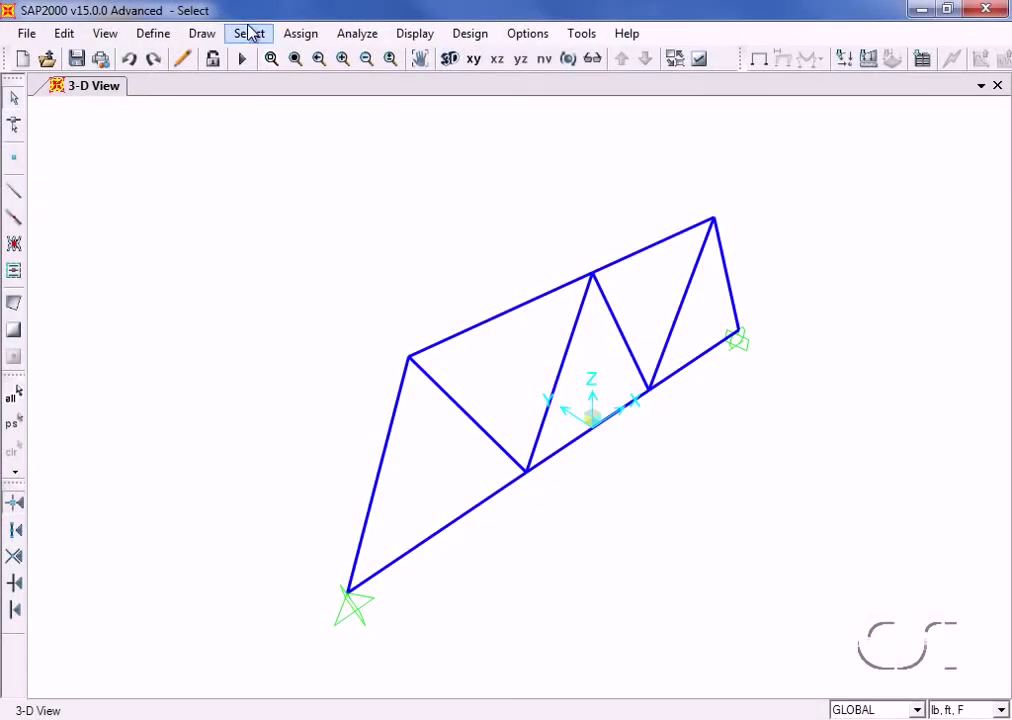
# - Select all point objects by specified coordinate range, with X, Y and Z limits left as Not Limited
pyautogui.click(250, 34)
pyautogui.moveTo(398, 58)
pyautogui.moveTo(469, 170)
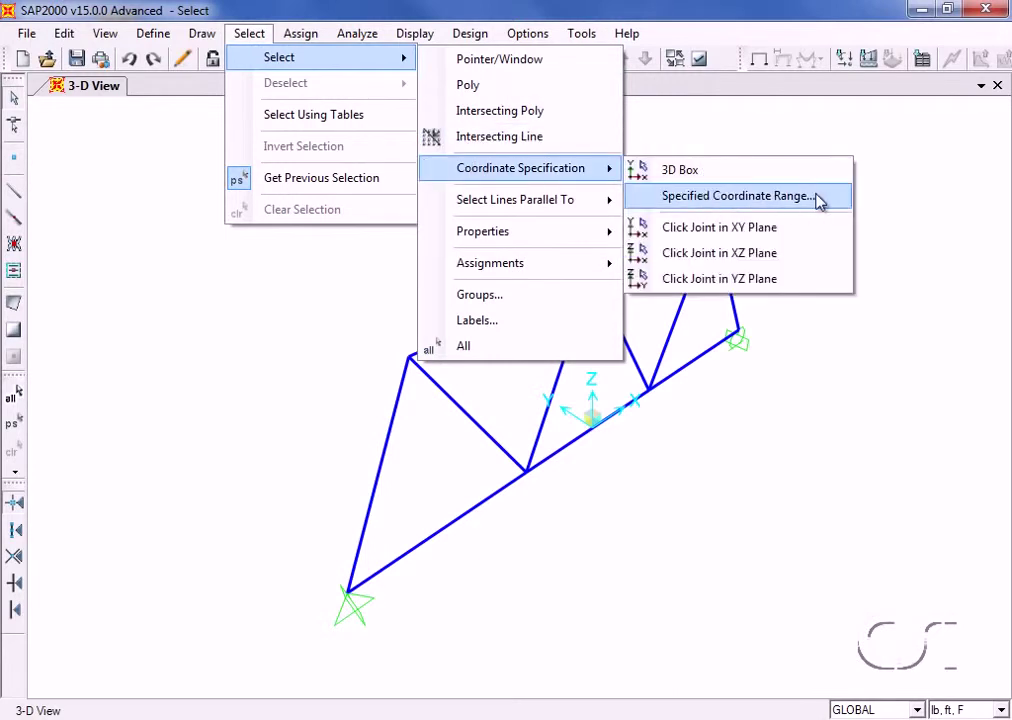
pyautogui.click(736, 196)
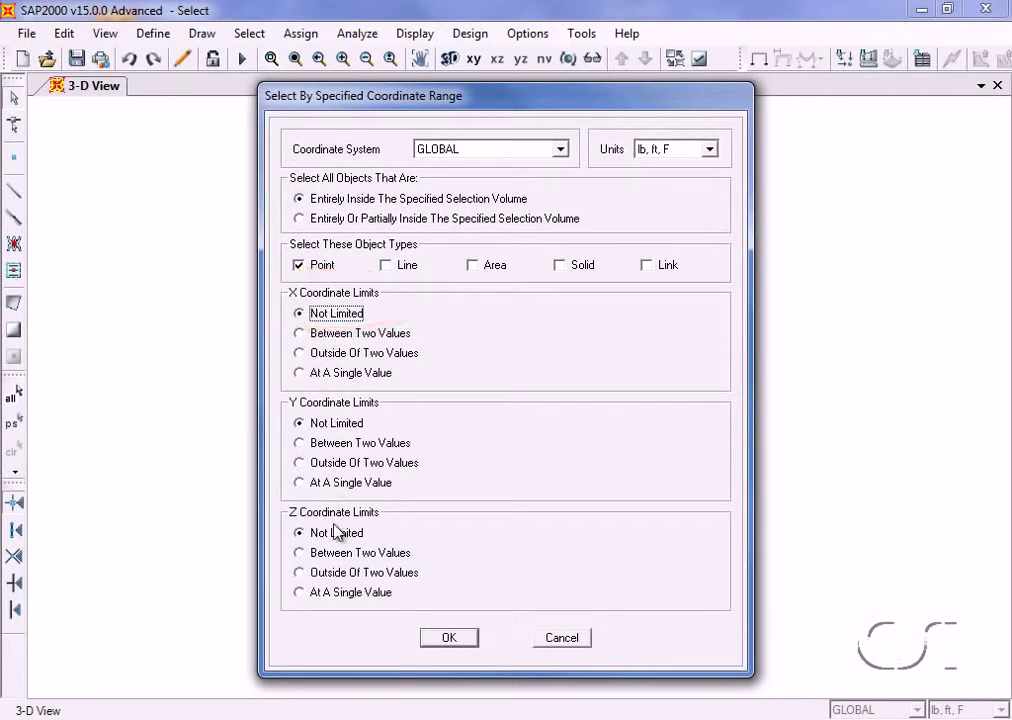
pyautogui.click(449, 638)
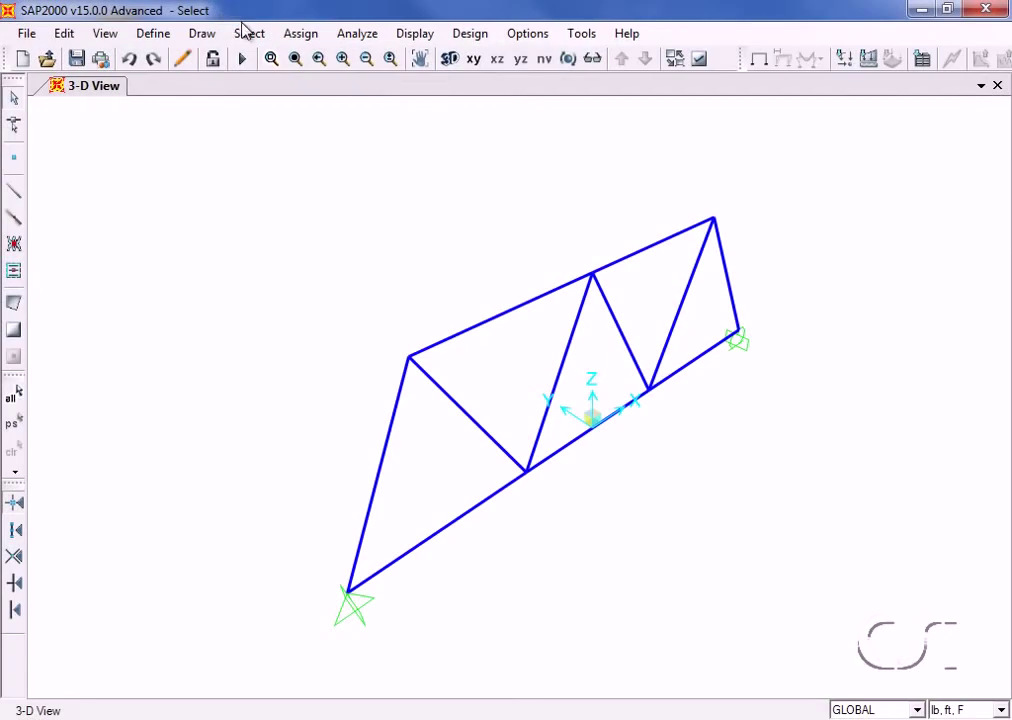
# - Select point objects by specified coordinate range with X between 0 and 18 ft and Y and Z not limited
pyautogui.click(251, 38)
pyautogui.moveTo(395, 58)
pyautogui.moveTo(545, 172)
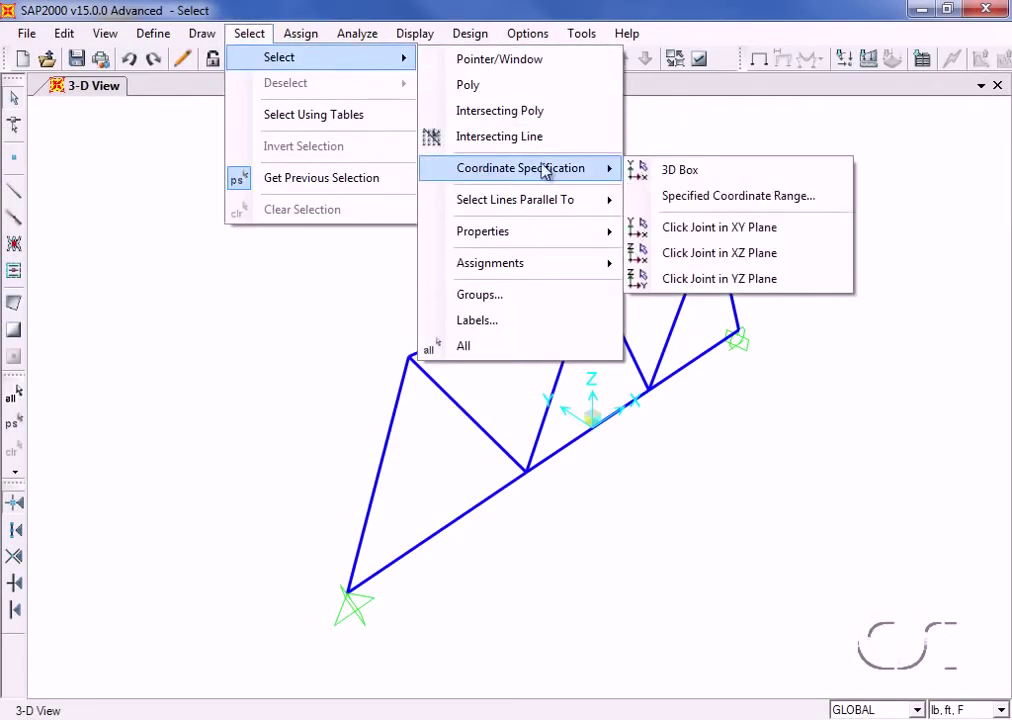
pyautogui.click(684, 196)
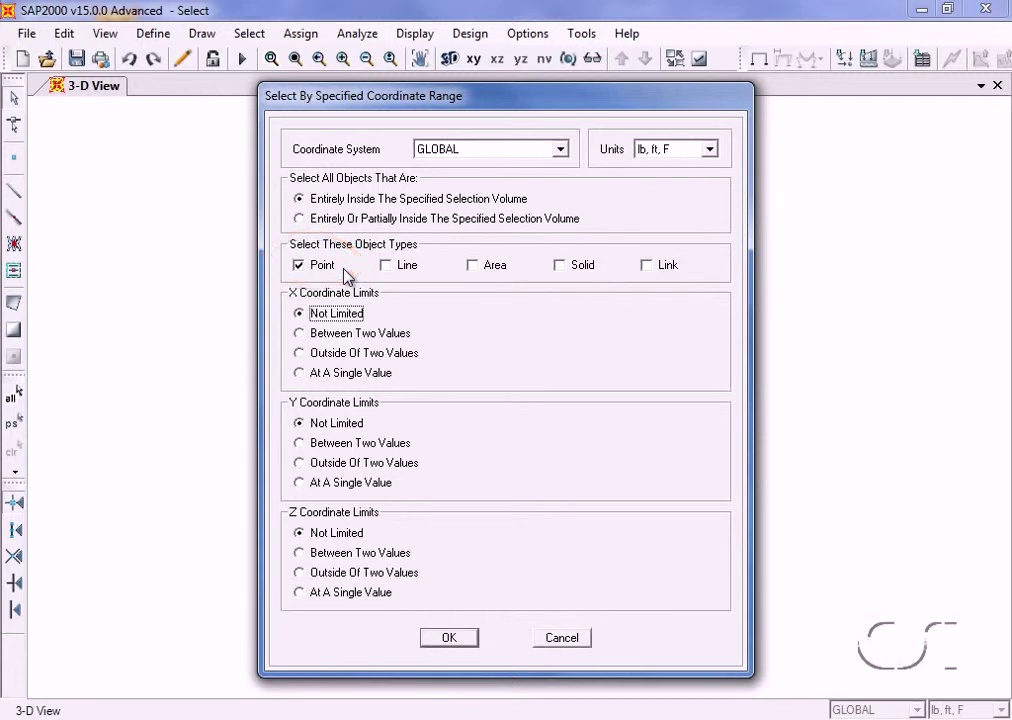
pyautogui.click(301, 334)
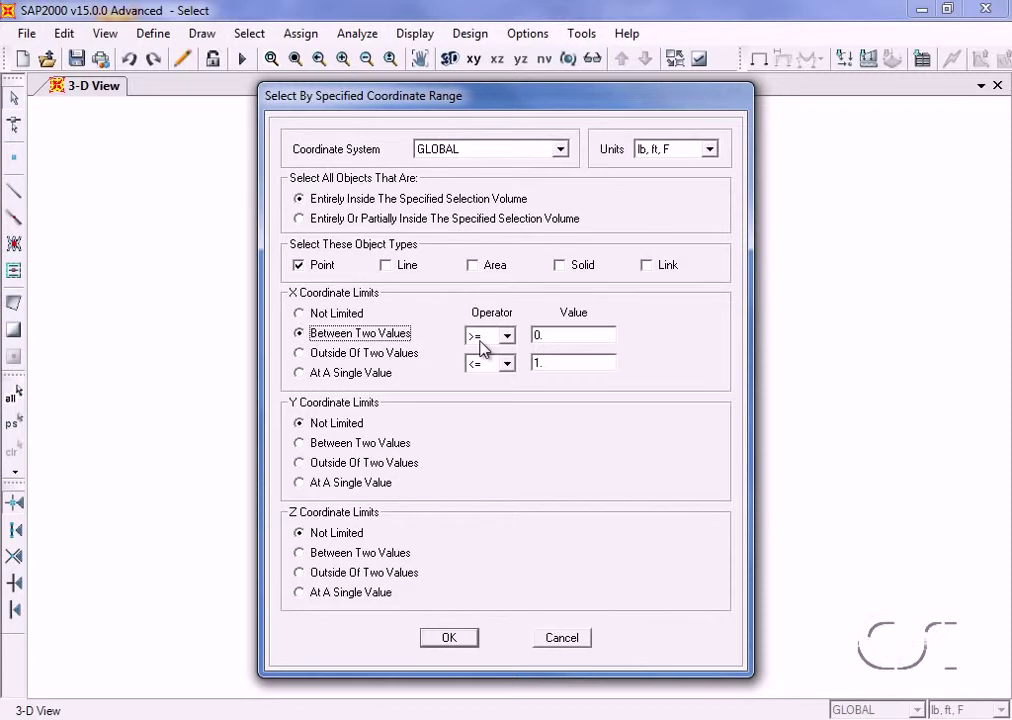
pyautogui.doubleClick(554, 364)
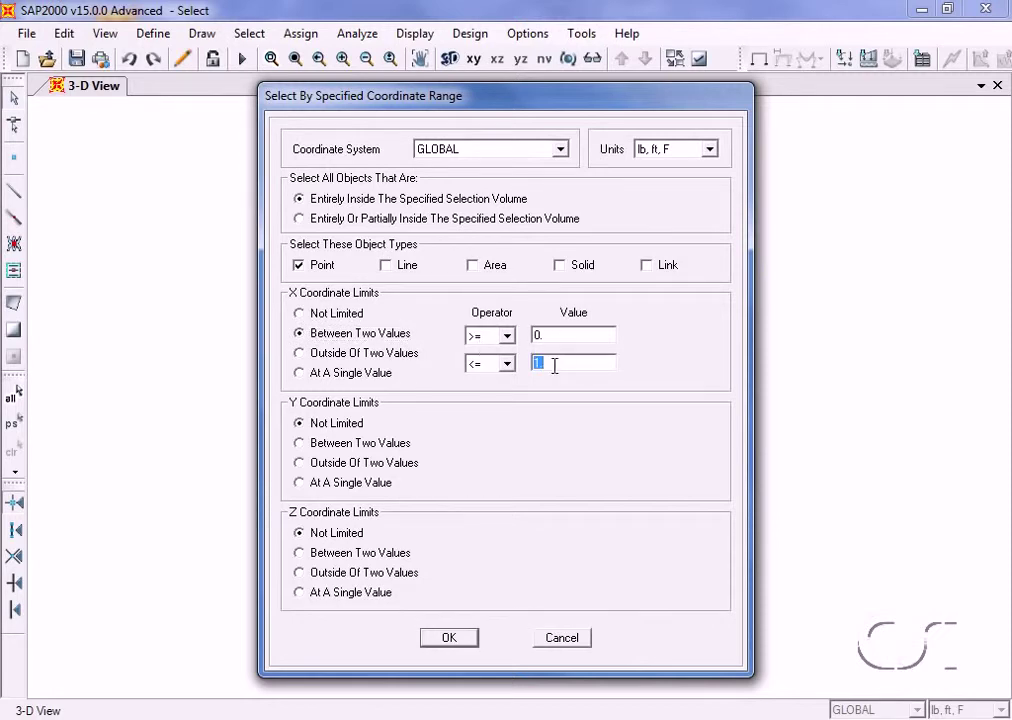
pyautogui.write('18')
pyautogui.click(450, 639)
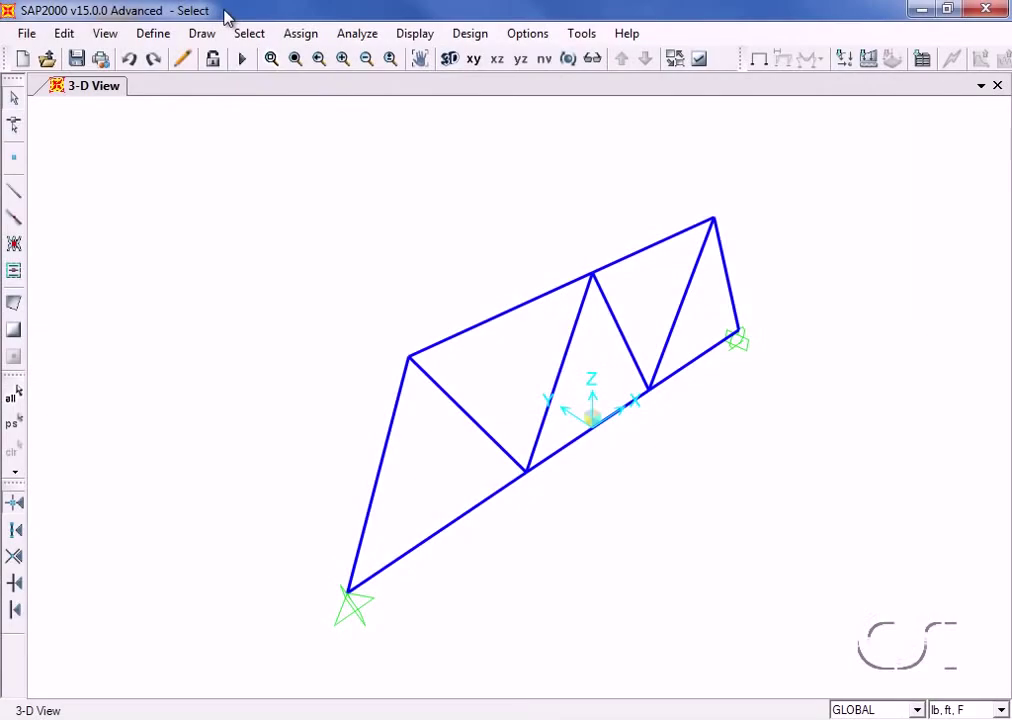
# - Select the objects in the XZ plane through the bottom-chord joint nearest the roller-supported end
pyautogui.click(245, 34)
pyautogui.moveTo(258, 60)
pyautogui.moveTo(581, 178)
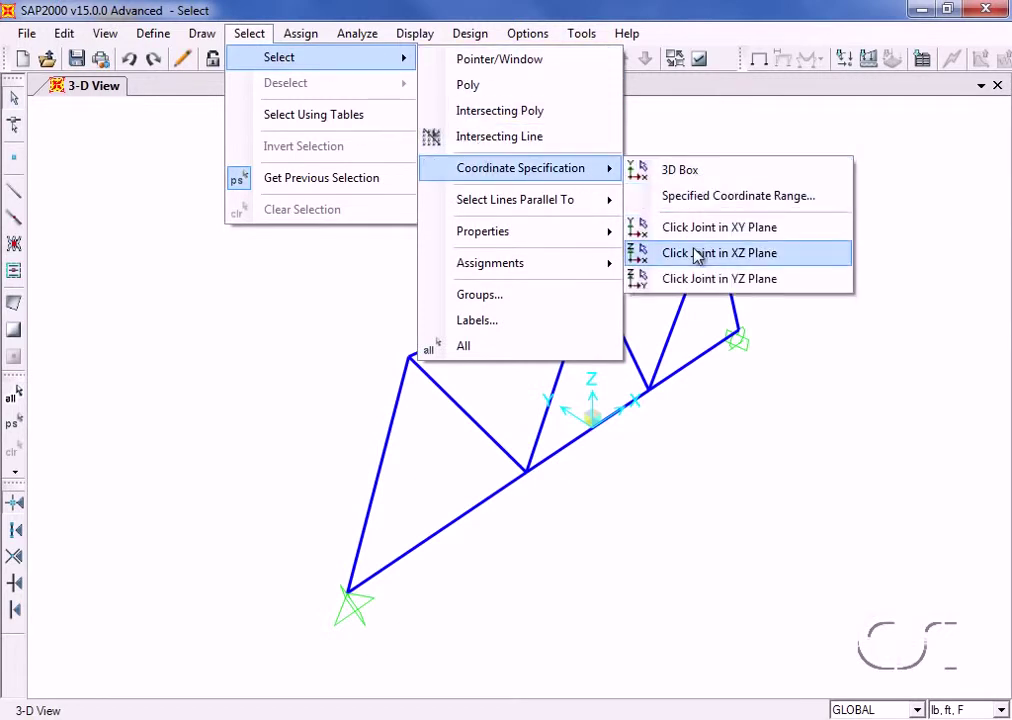
pyautogui.click(755, 253)
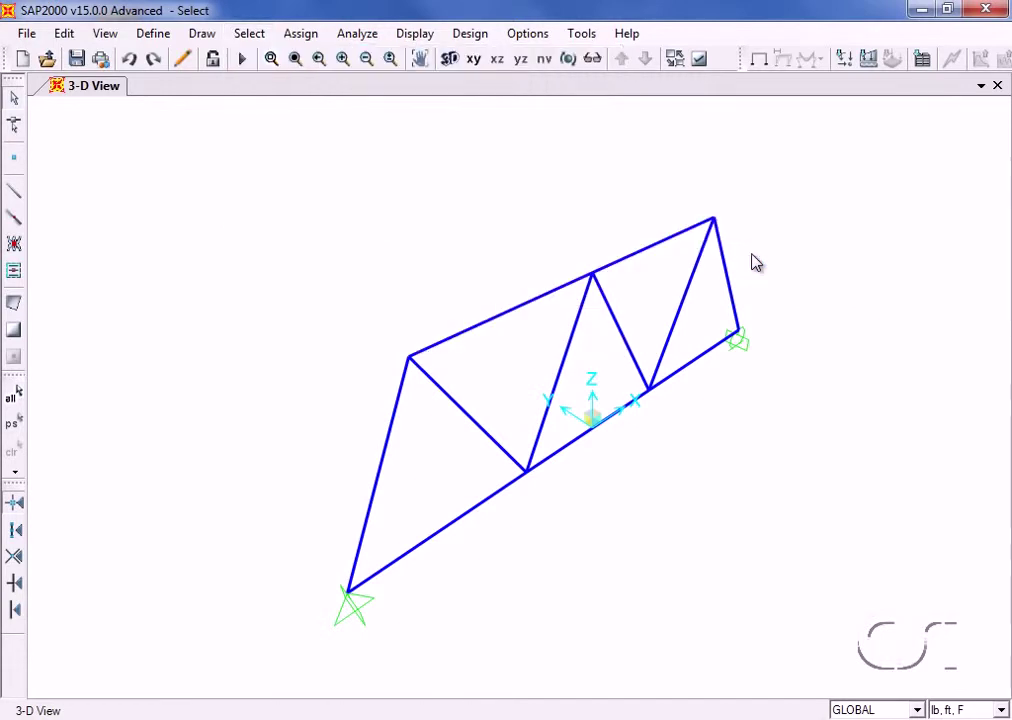
pyautogui.click(648, 390)
# - Select all lines parallel to the bottom-chord member at the roller-supported end, using it as the reference straight line object
pyautogui.click(244, 36)
pyautogui.moveTo(255, 59)
pyautogui.moveTo(468, 201)
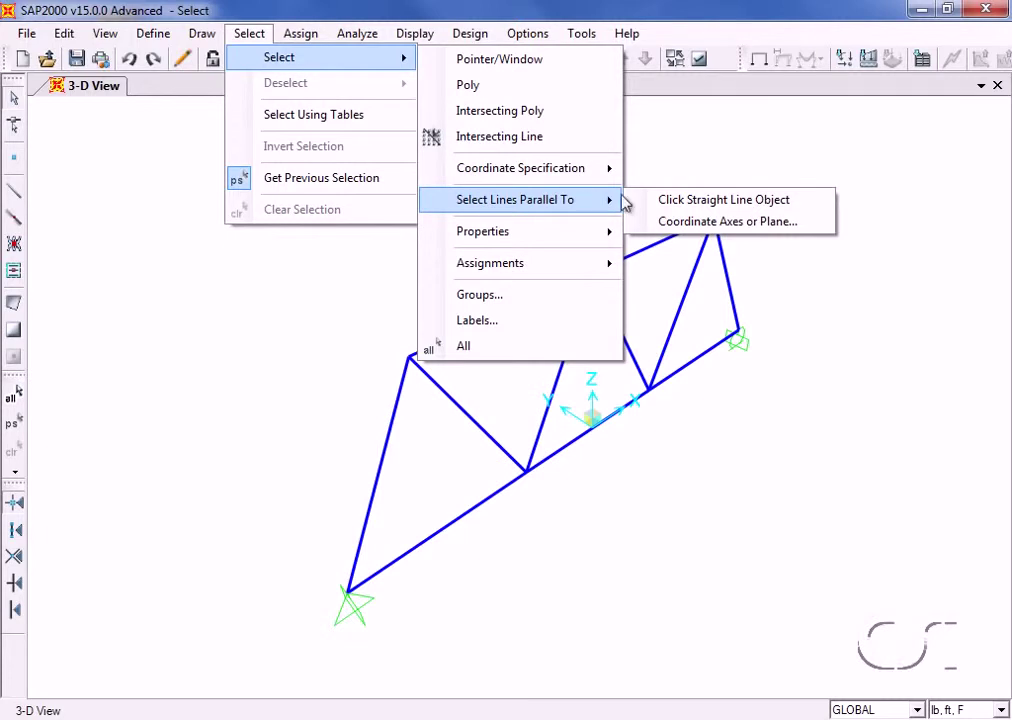
pyautogui.click(697, 204)
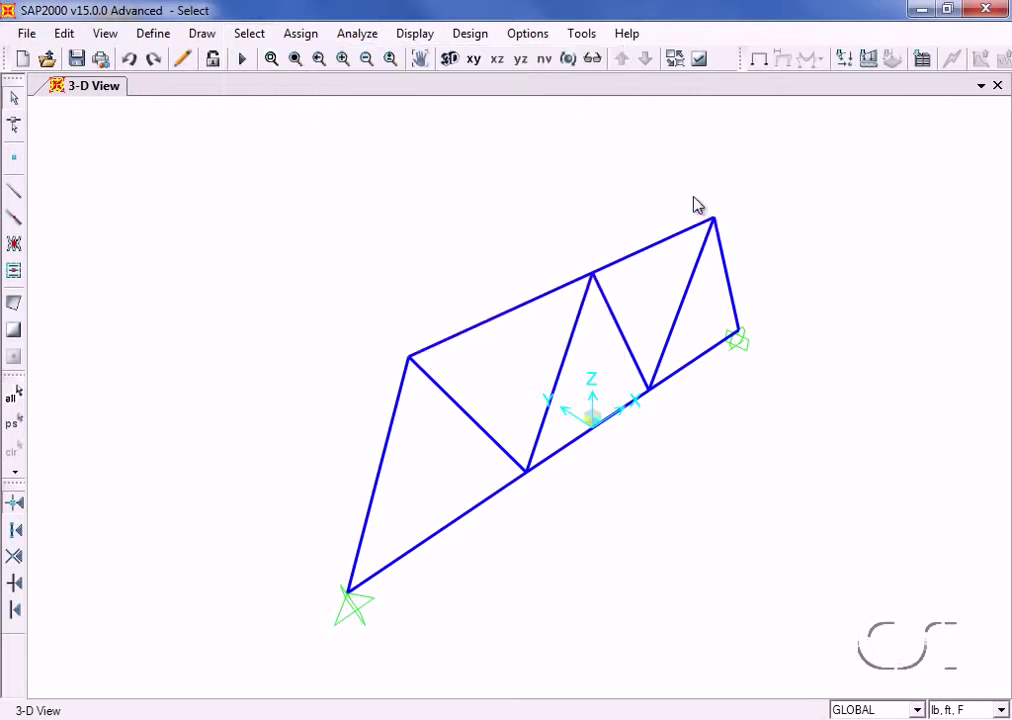
pyautogui.click(688, 367)
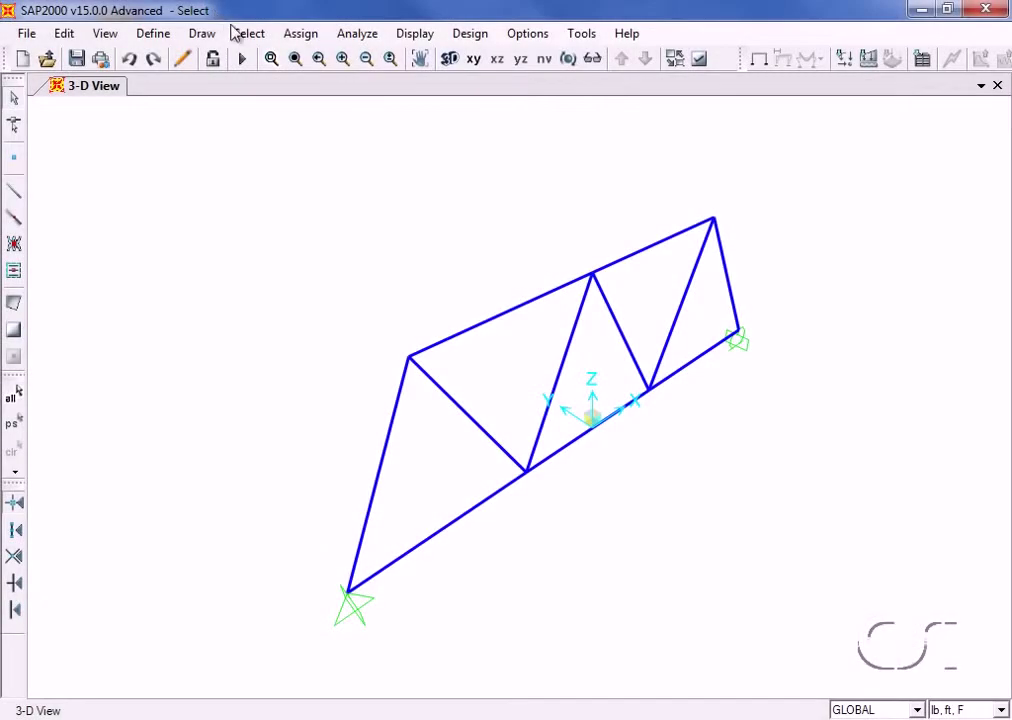
# - Select all frame objects that have the W6X20 frame section property
pyautogui.click(238, 32)
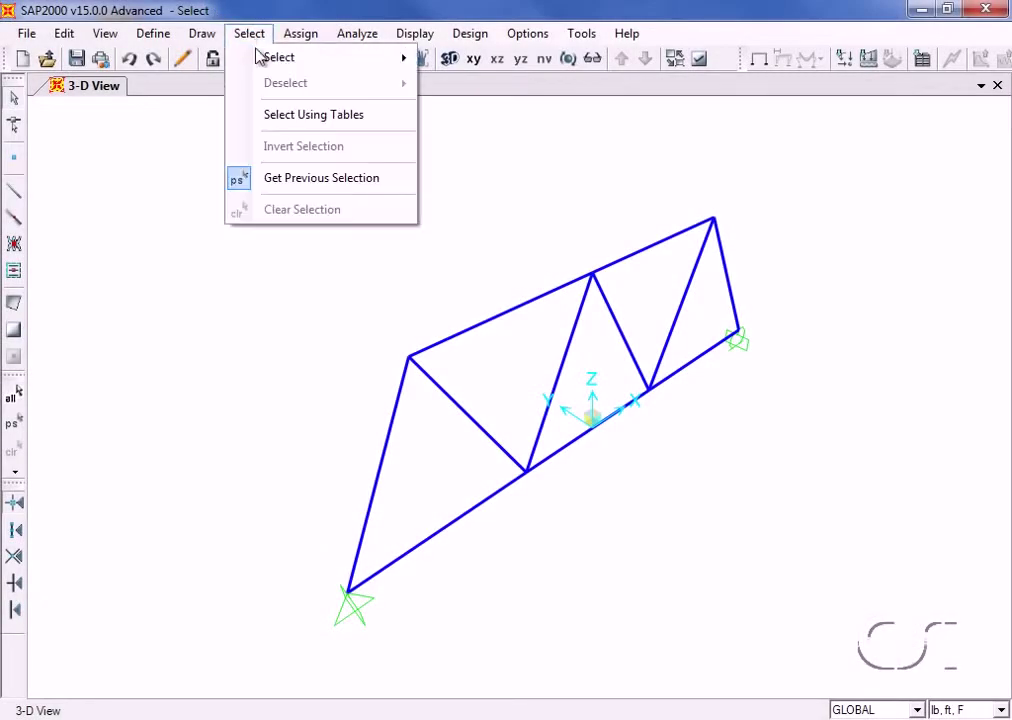
pyautogui.moveTo(332, 57)
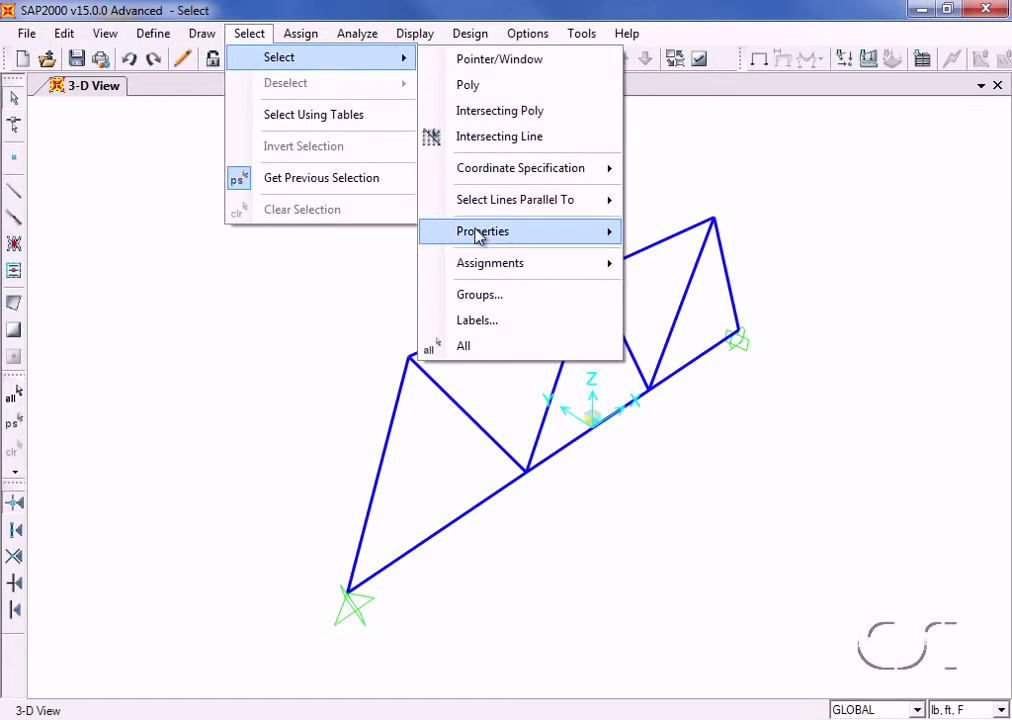
pyautogui.moveTo(479, 233)
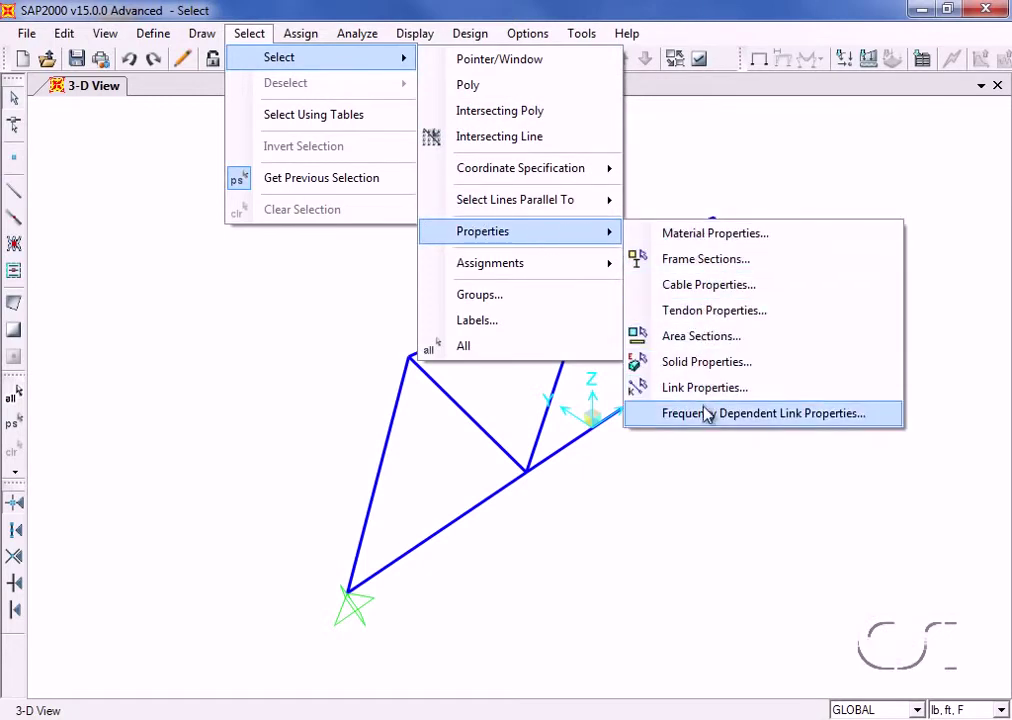
pyautogui.click(705, 259)
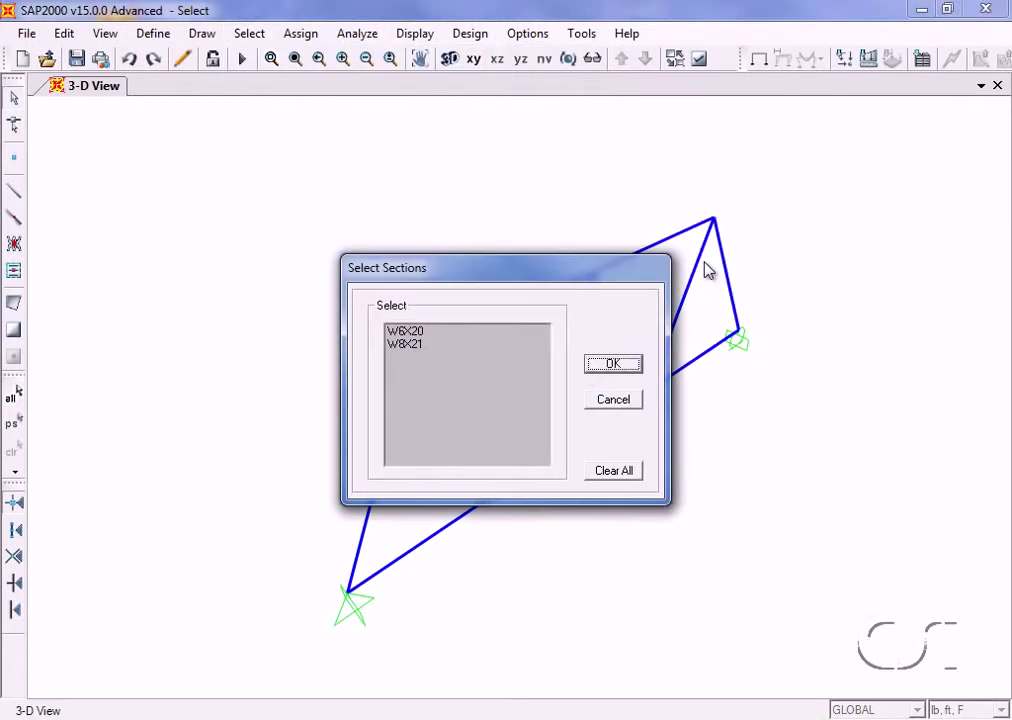
pyautogui.click(412, 331)
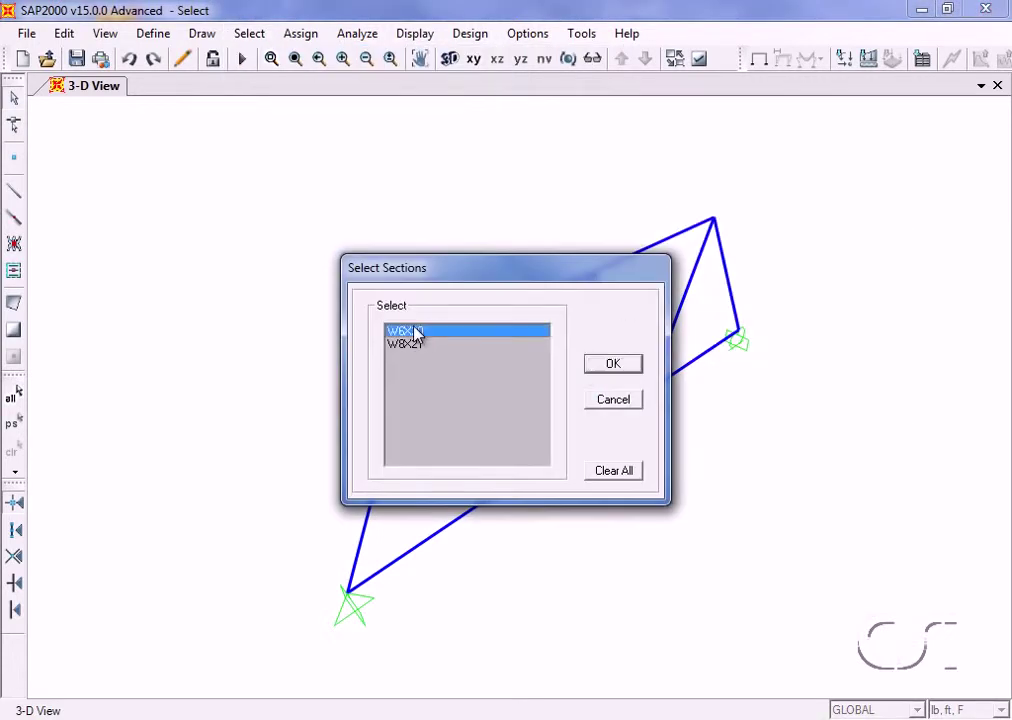
pyautogui.click(636, 366)
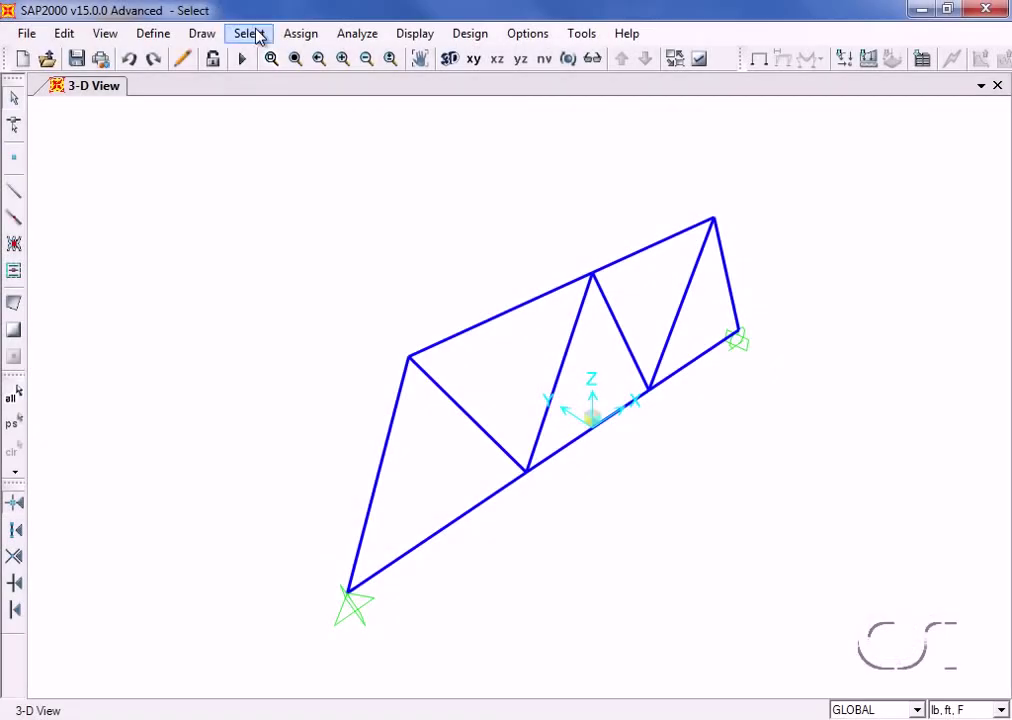
# - Select the supported joints by assignment in the GLOBAL coordinate system, with only the UX degree of freedom checked and all support types included
pyautogui.click(258, 36)
pyautogui.moveTo(290, 57)
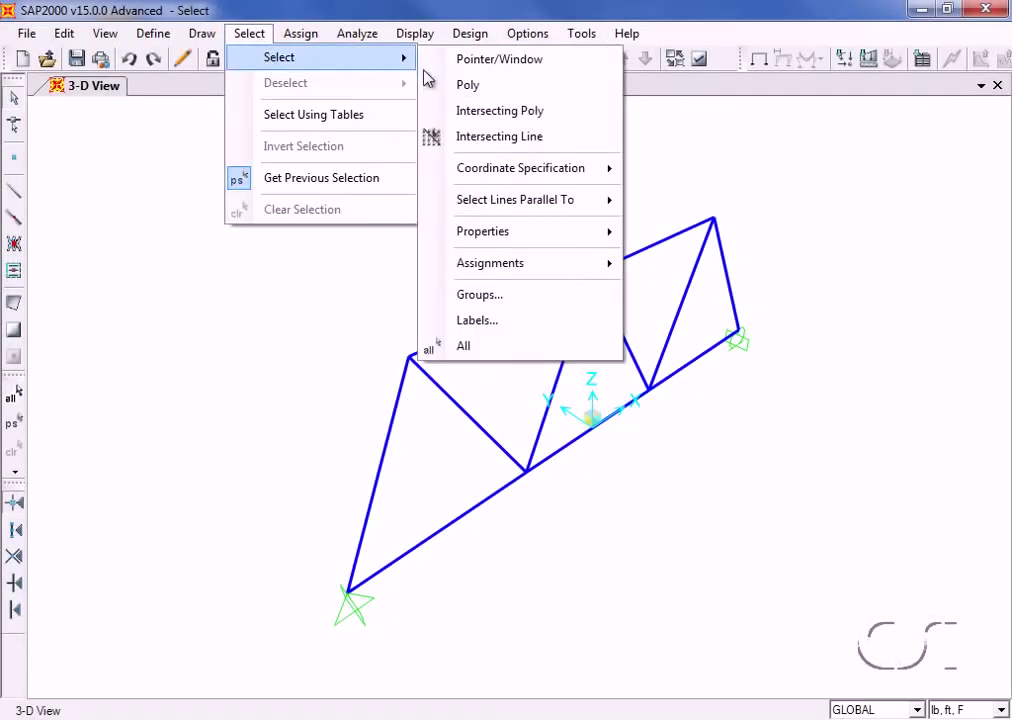
pyautogui.moveTo(513, 266)
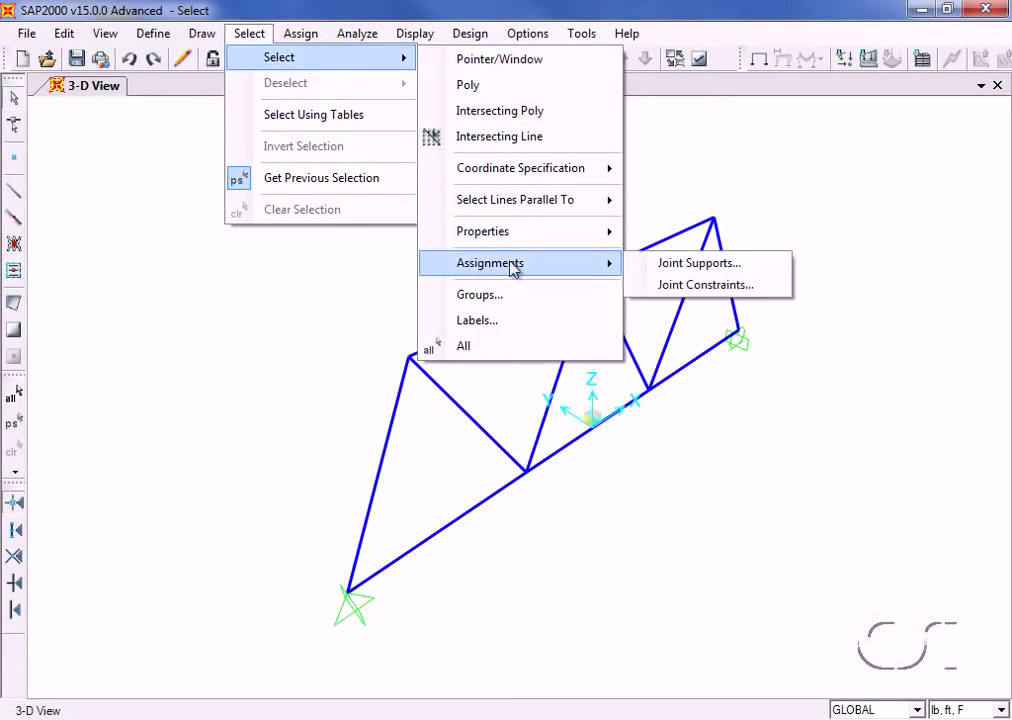
pyautogui.click(660, 264)
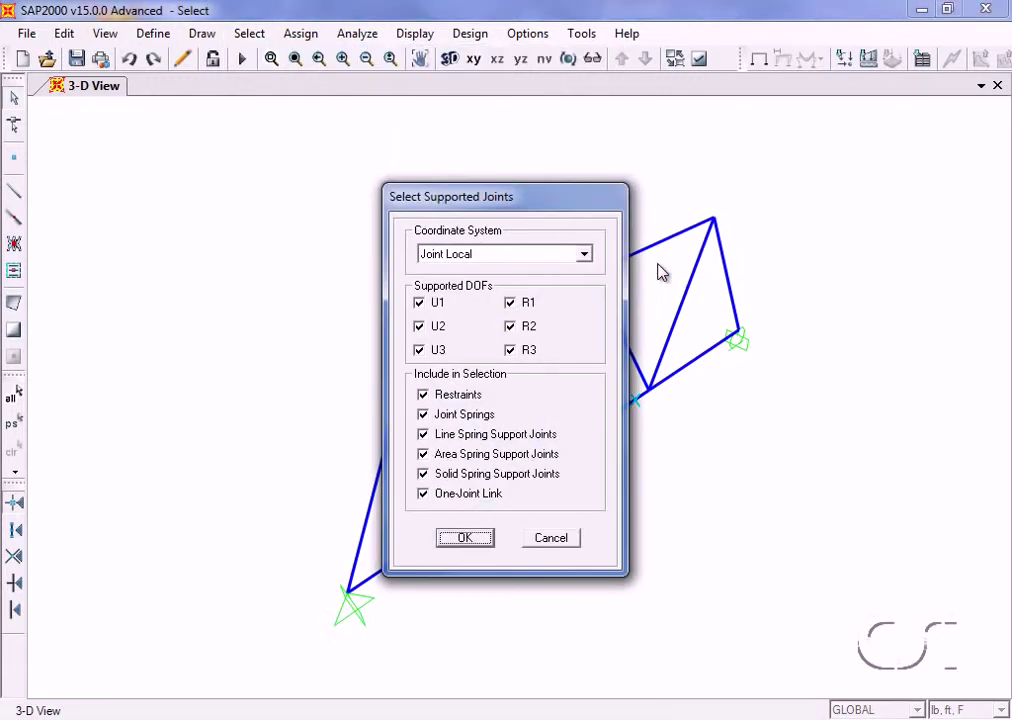
pyautogui.click(584, 254)
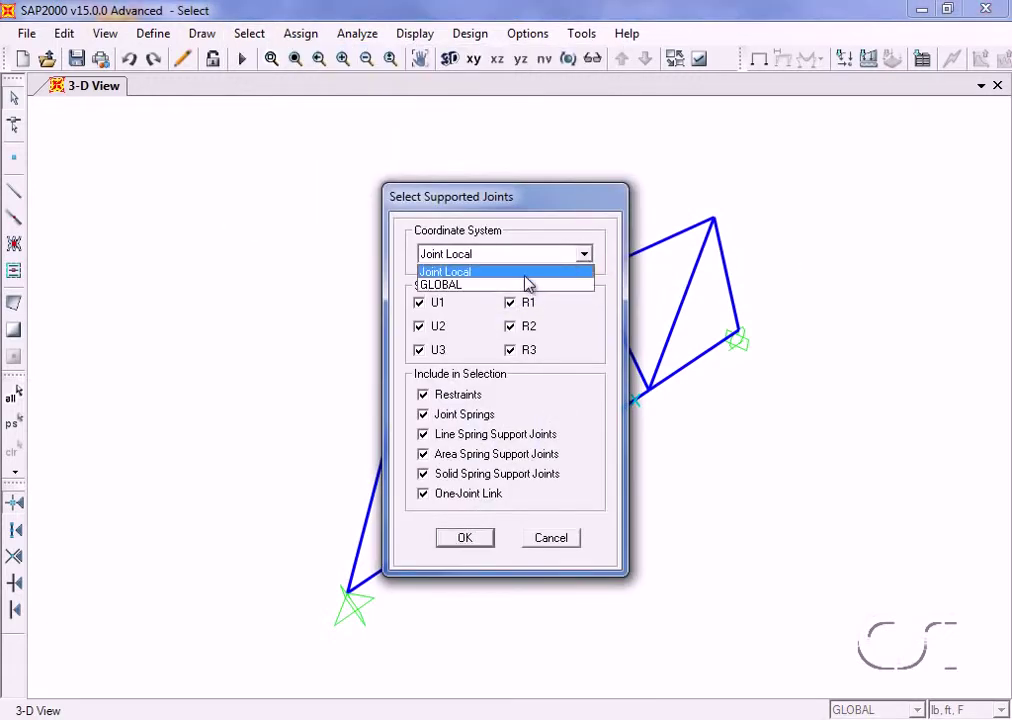
pyautogui.click(523, 286)
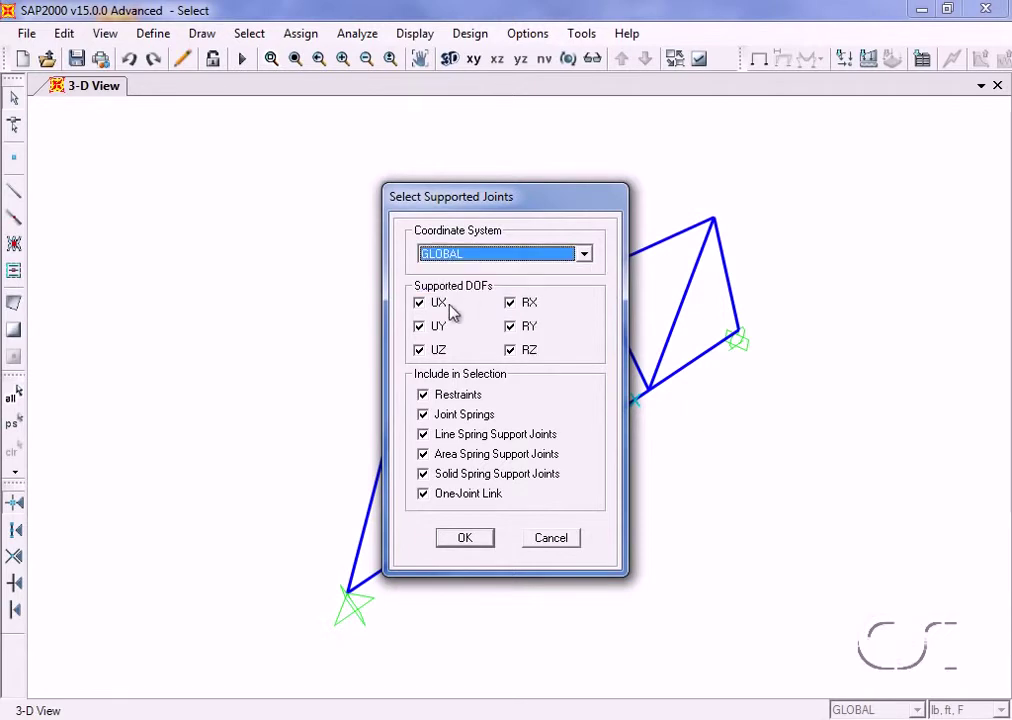
pyautogui.click(420, 328)
pyautogui.click(420, 350)
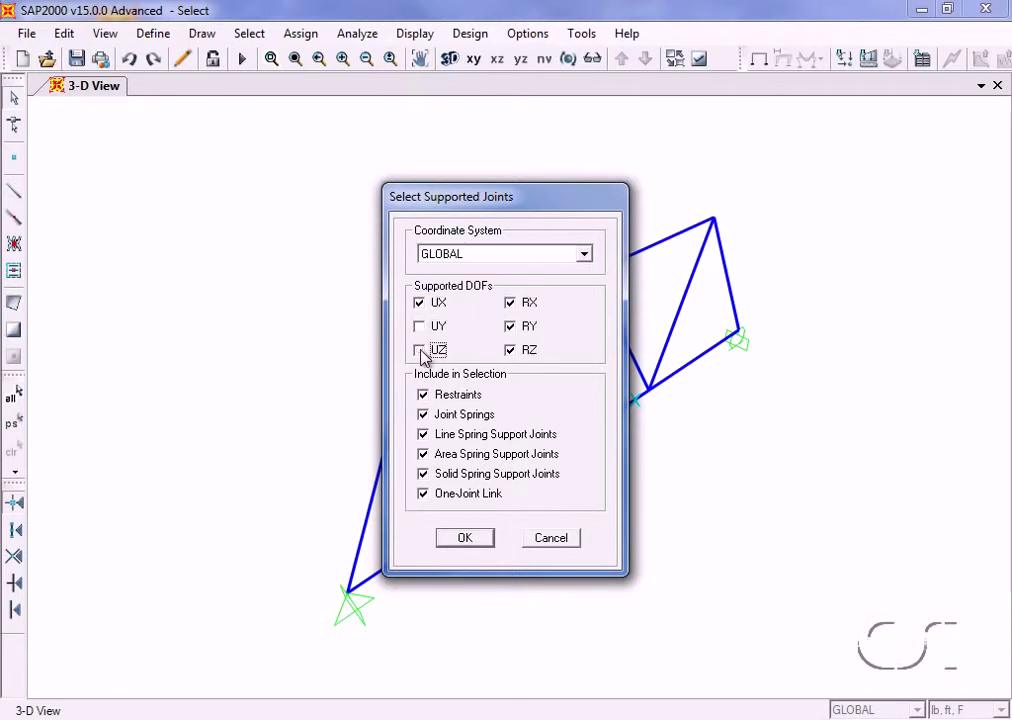
pyautogui.click(511, 349)
pyautogui.click(511, 327)
pyautogui.click(510, 302)
pyautogui.click(466, 540)
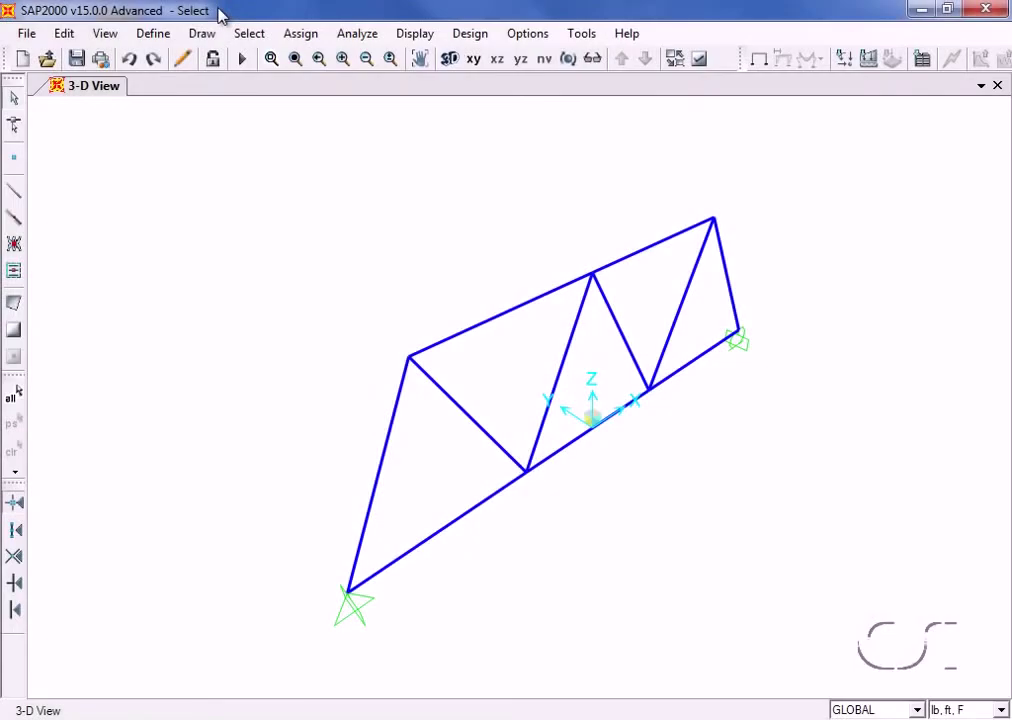
# - Start selecting using tables and display only the Connectivity Data tables, excluding the joint and frame assignments
pyautogui.click(249, 33)
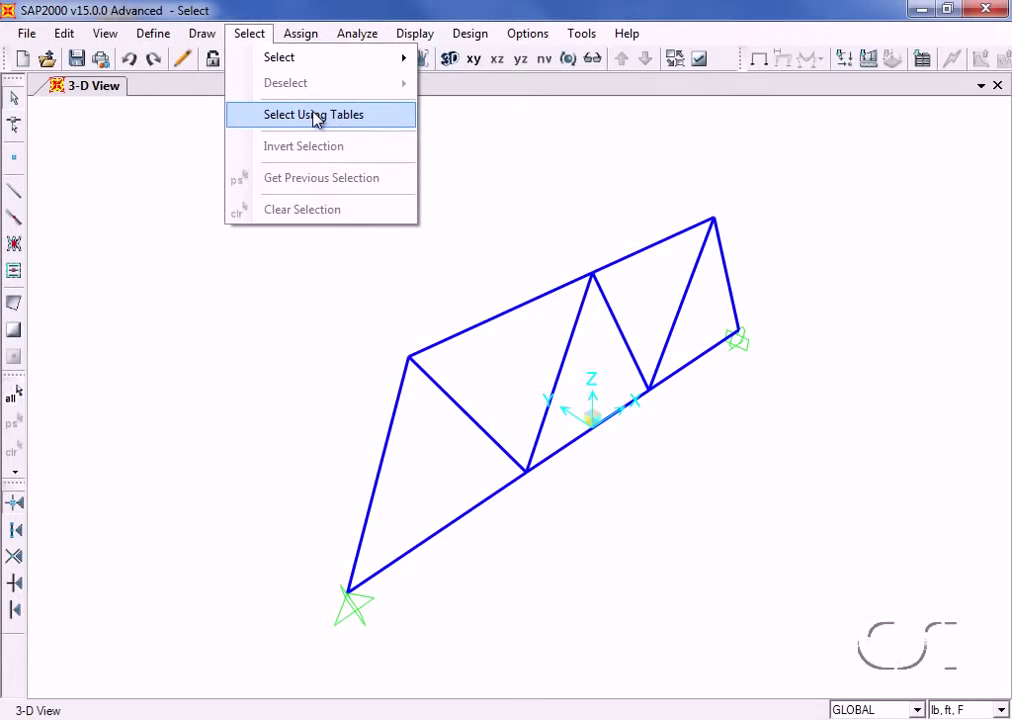
pyautogui.click(313, 116)
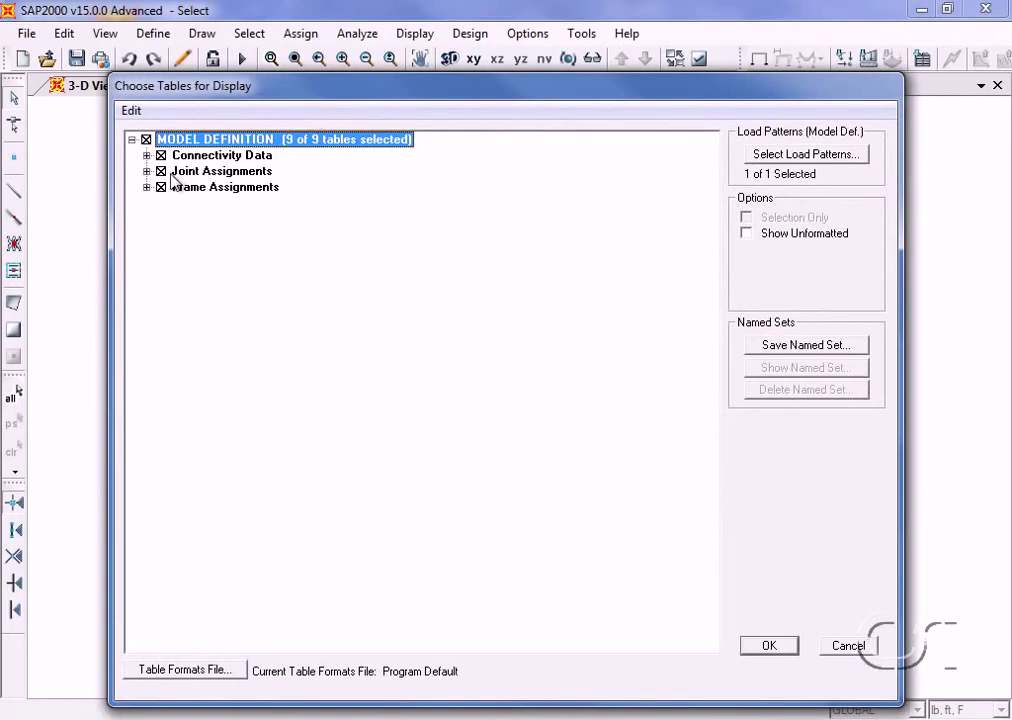
pyautogui.click(161, 187)
pyautogui.click(161, 171)
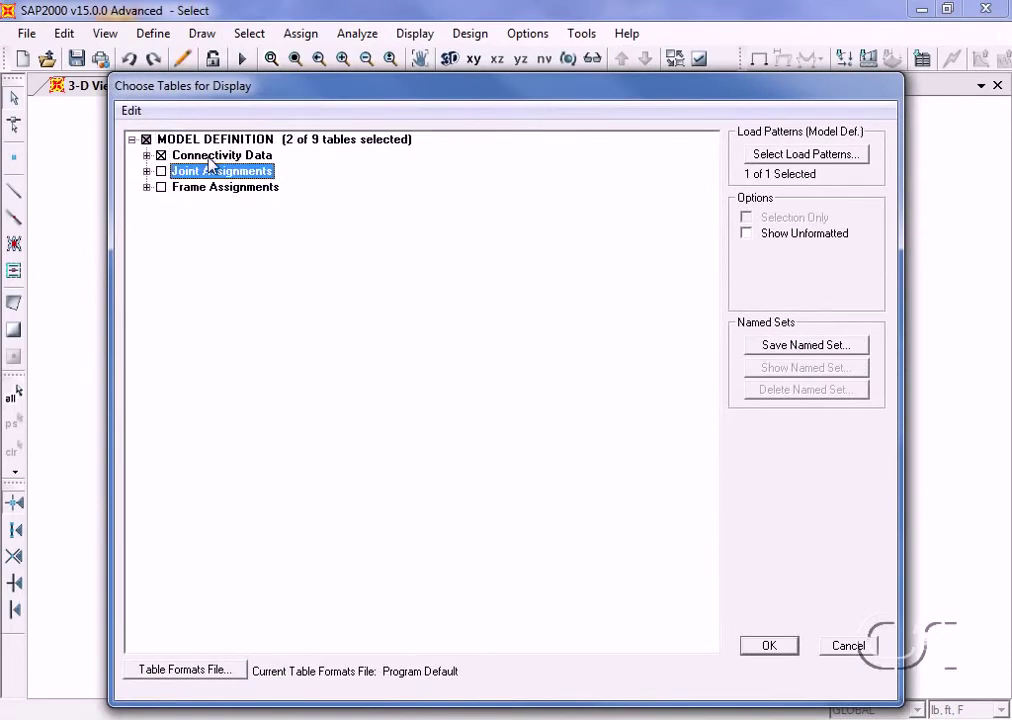
pyautogui.click(771, 646)
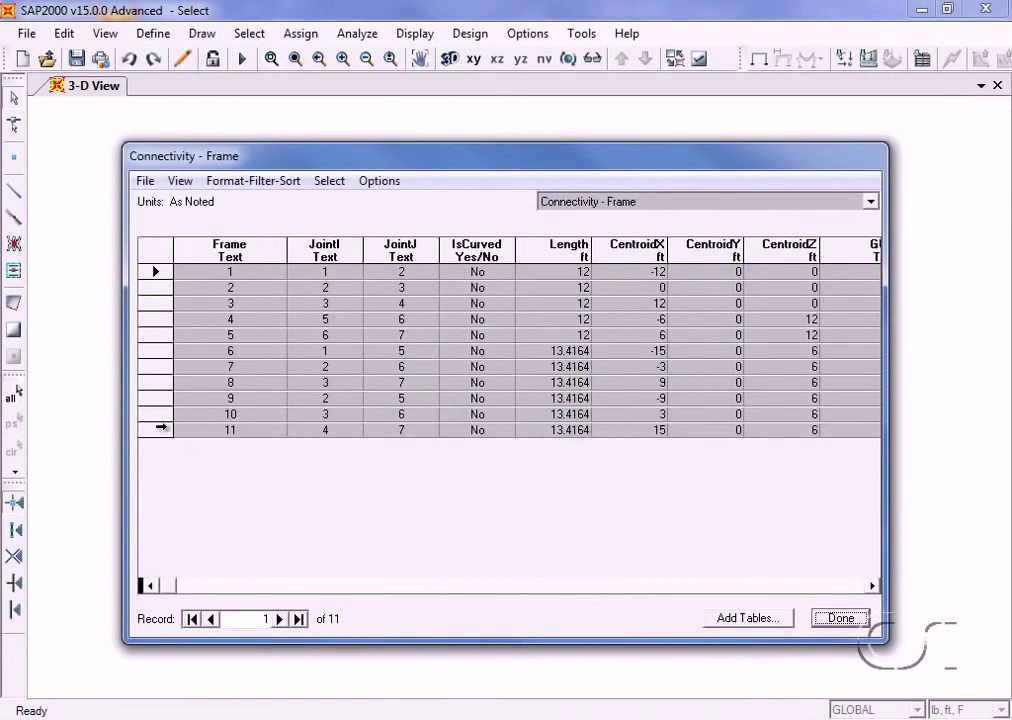
# - Highlight the record of frame 11 in the Connectivity - Frame table and view the matching member in the model
pyautogui.click(161, 427)
pyautogui.moveTo(441, 160); pyautogui.dragTo(240, 104)
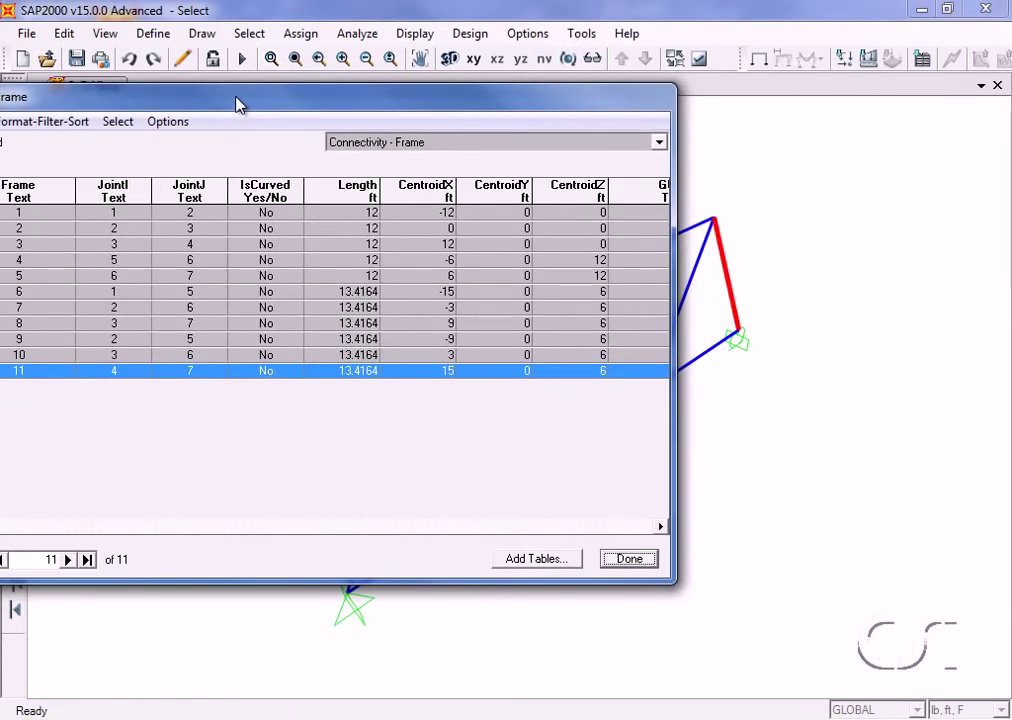
pyautogui.moveTo(240, 104); pyautogui.dragTo(512, 186)
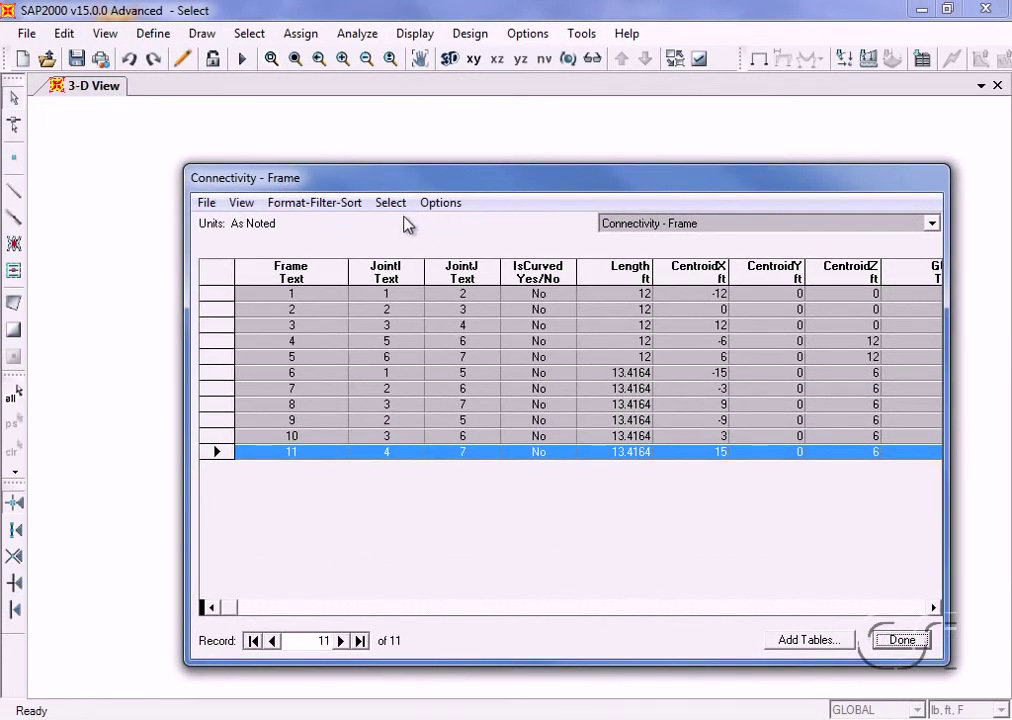
# - Filter the Connectivity - Frame table with a basic filter of CentroidX >= 0
pyautogui.click(292, 202)
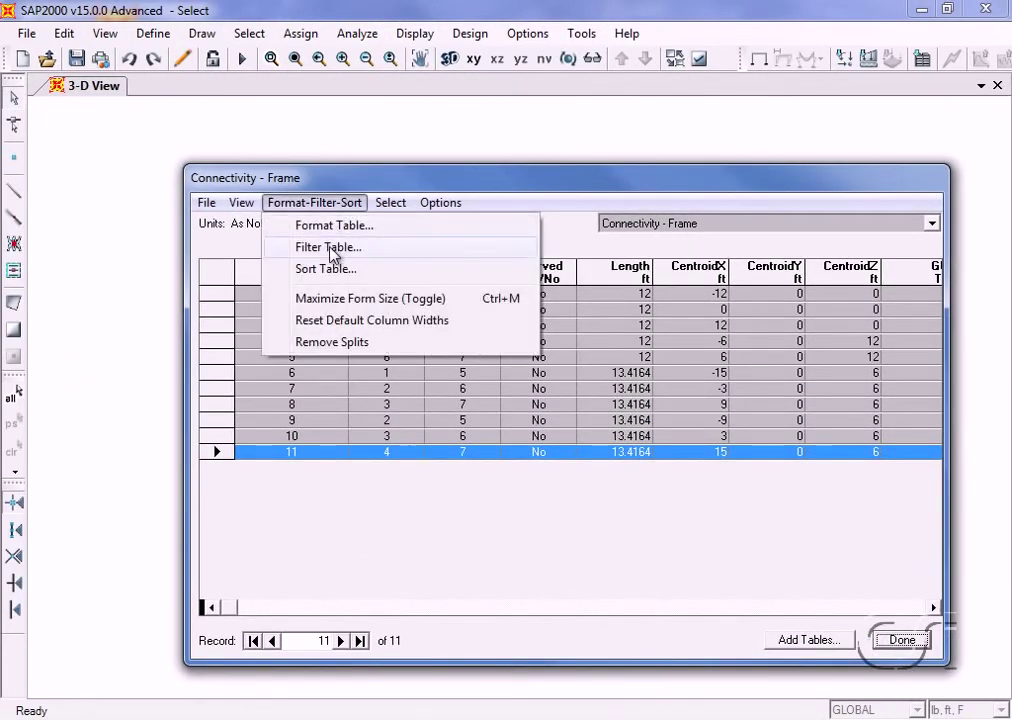
pyautogui.click(331, 250)
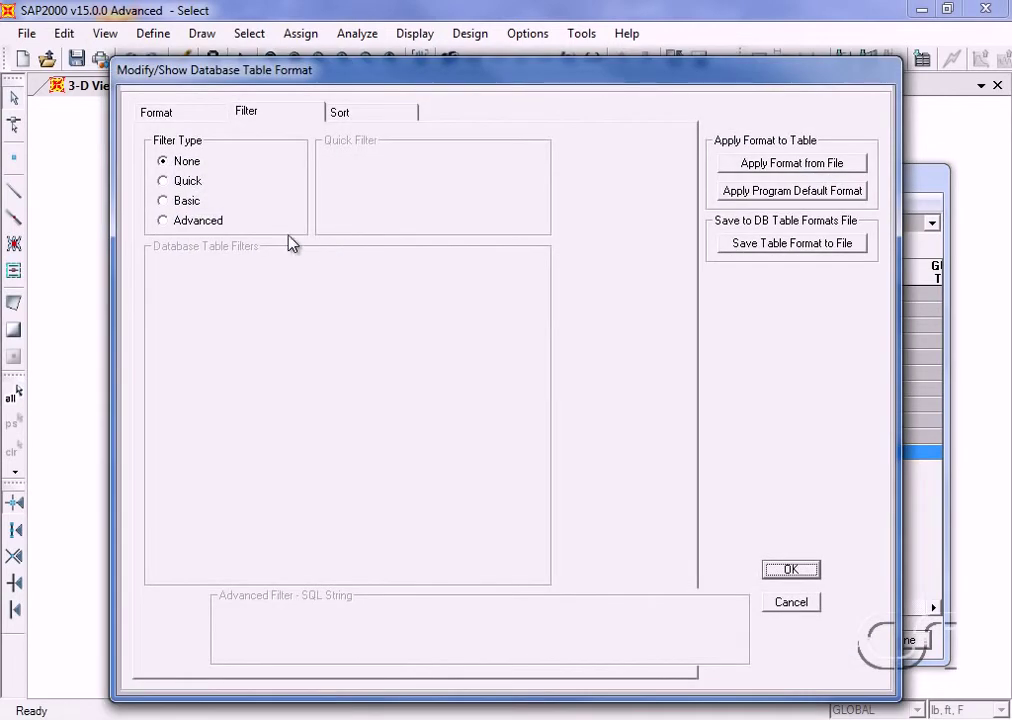
pyautogui.click(164, 201)
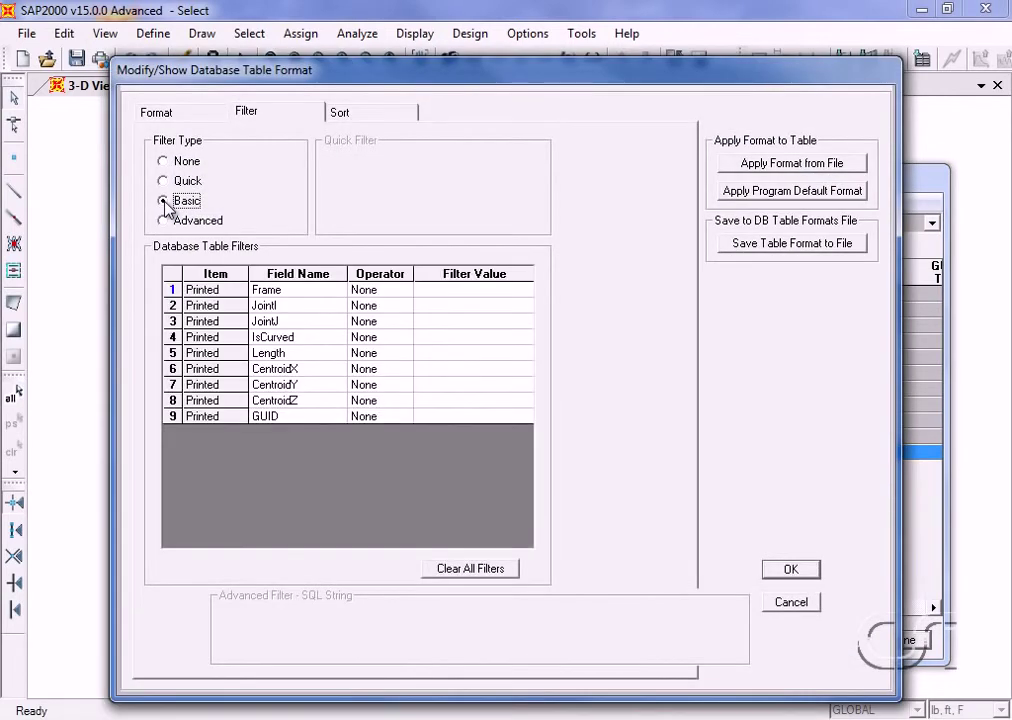
pyautogui.click(362, 370)
pyautogui.click(363, 377)
pyautogui.click(421, 369)
pyautogui.click(371, 452)
pyautogui.click(444, 369)
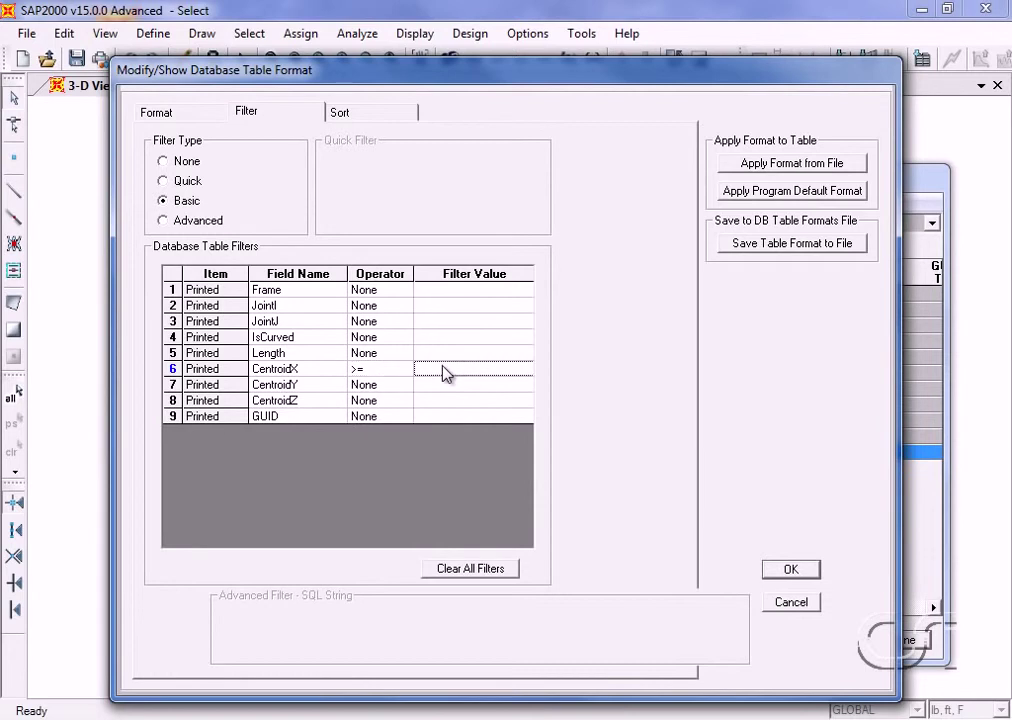
pyautogui.write('0')
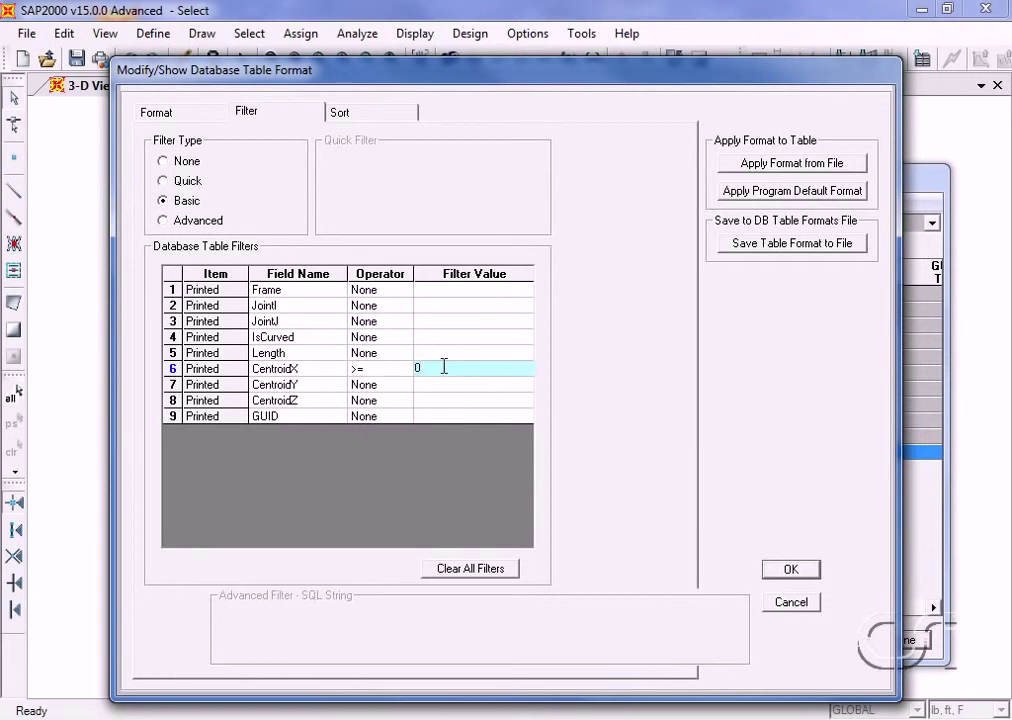
pyautogui.click(791, 570)
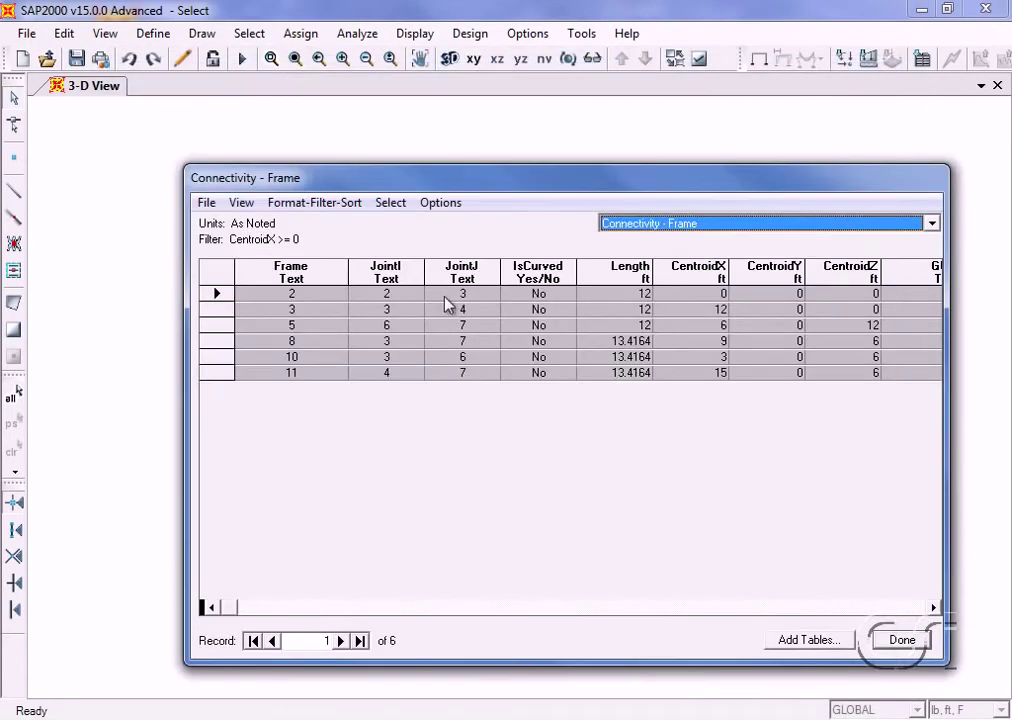
# - Select all frames in the current filtered table and close the table
pyautogui.click(396, 204)
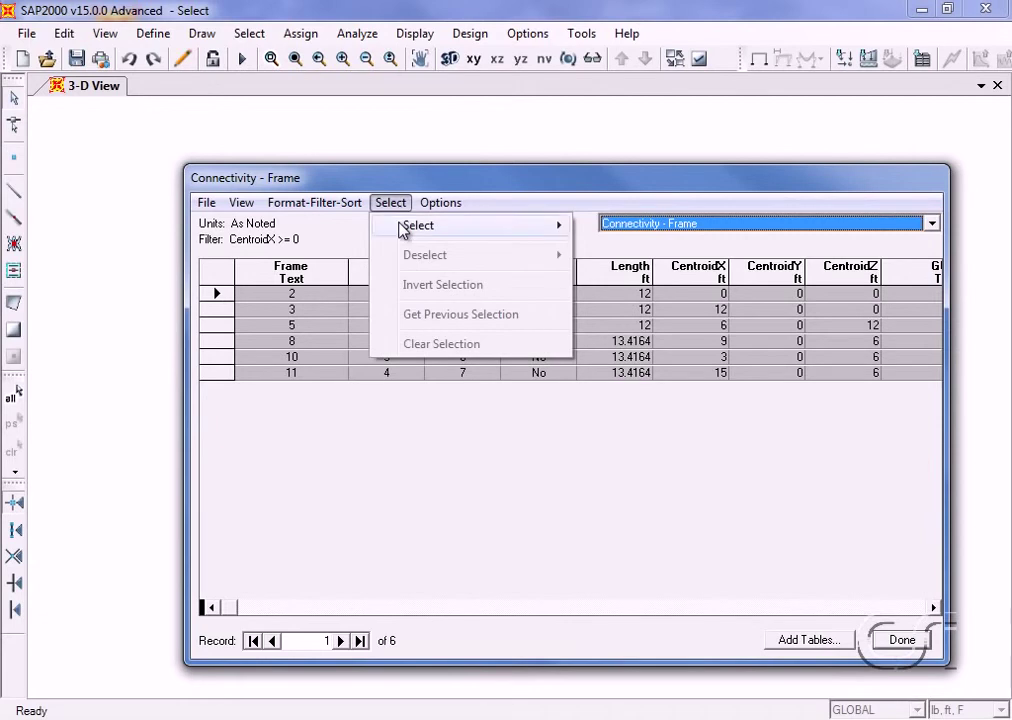
pyautogui.moveTo(418, 227)
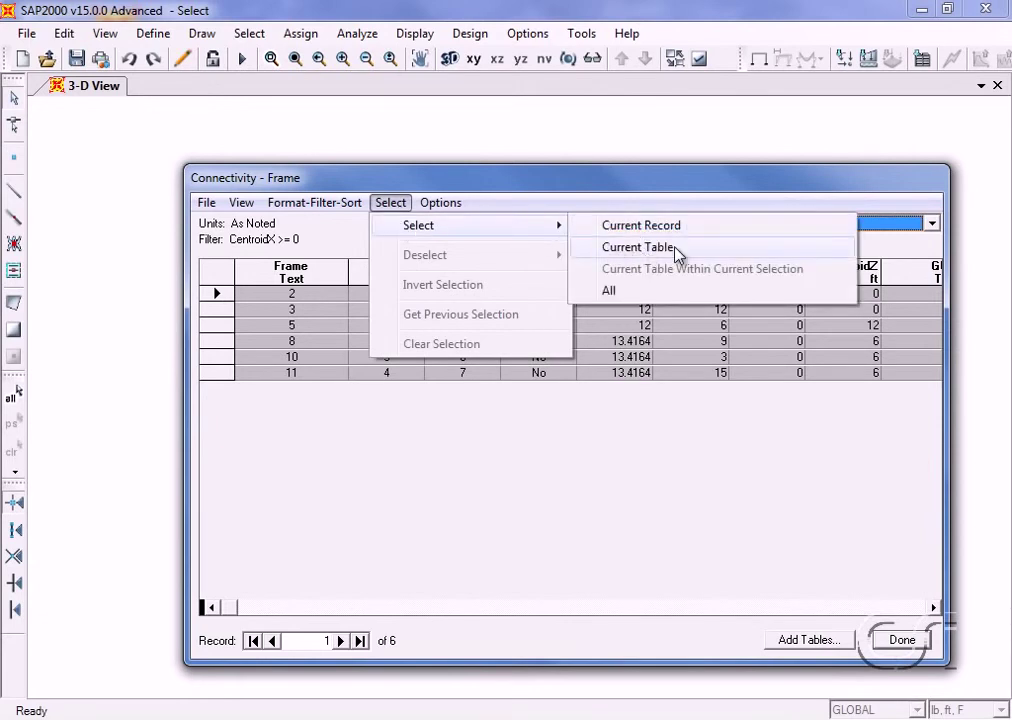
pyautogui.click(677, 248)
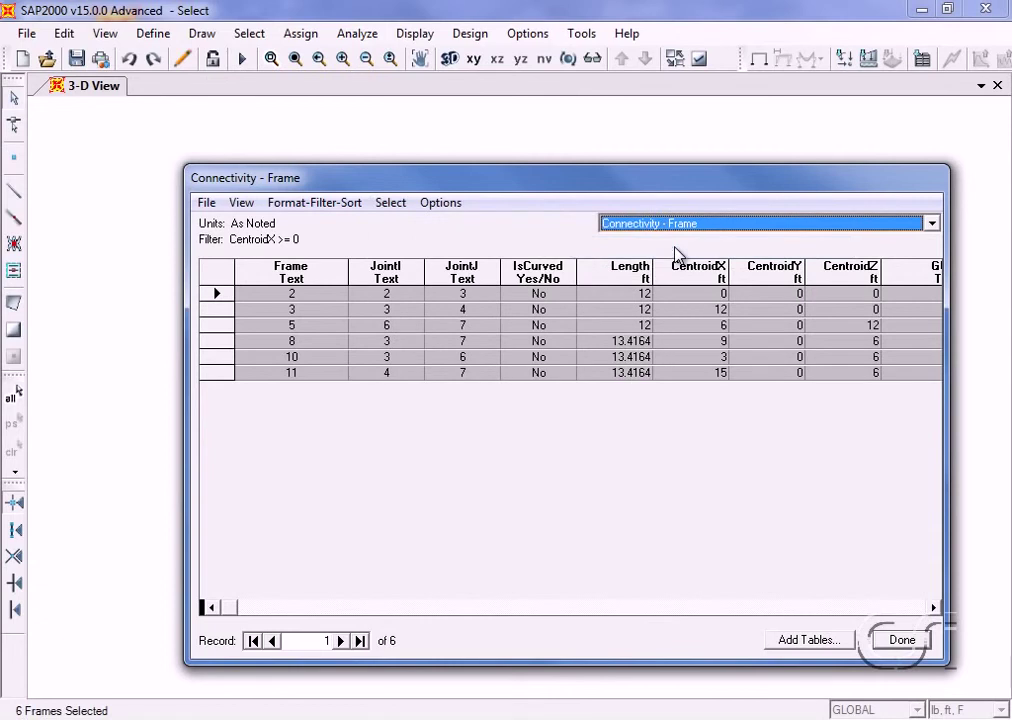
pyautogui.click(901, 640)
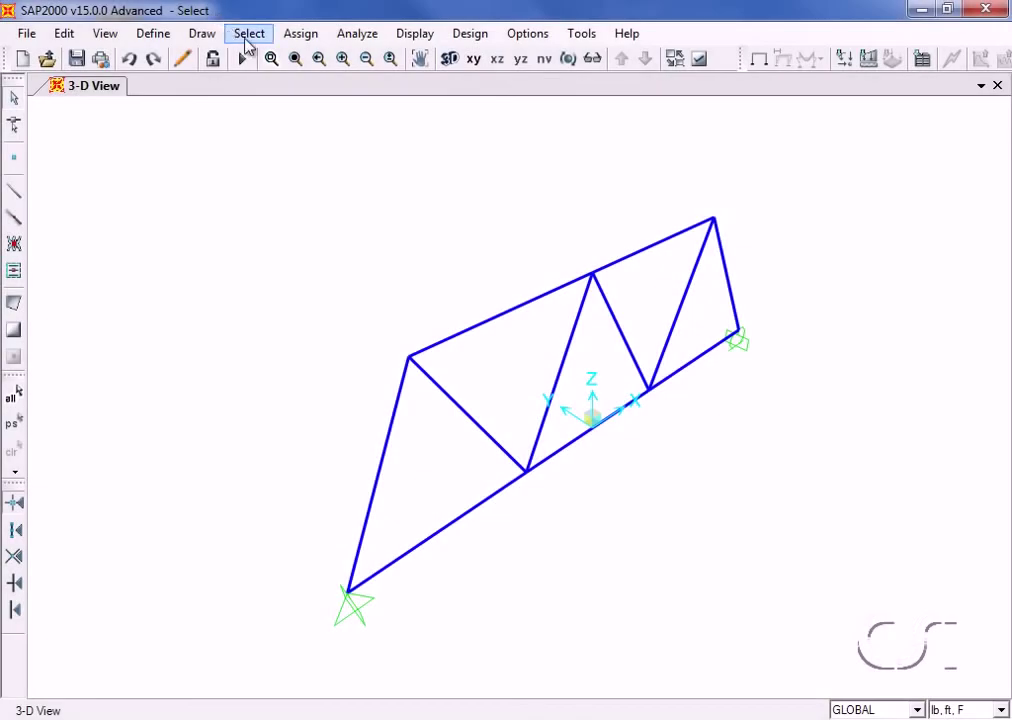
# - Restore the previous selection of frames and invert it
pyautogui.click(248, 36)
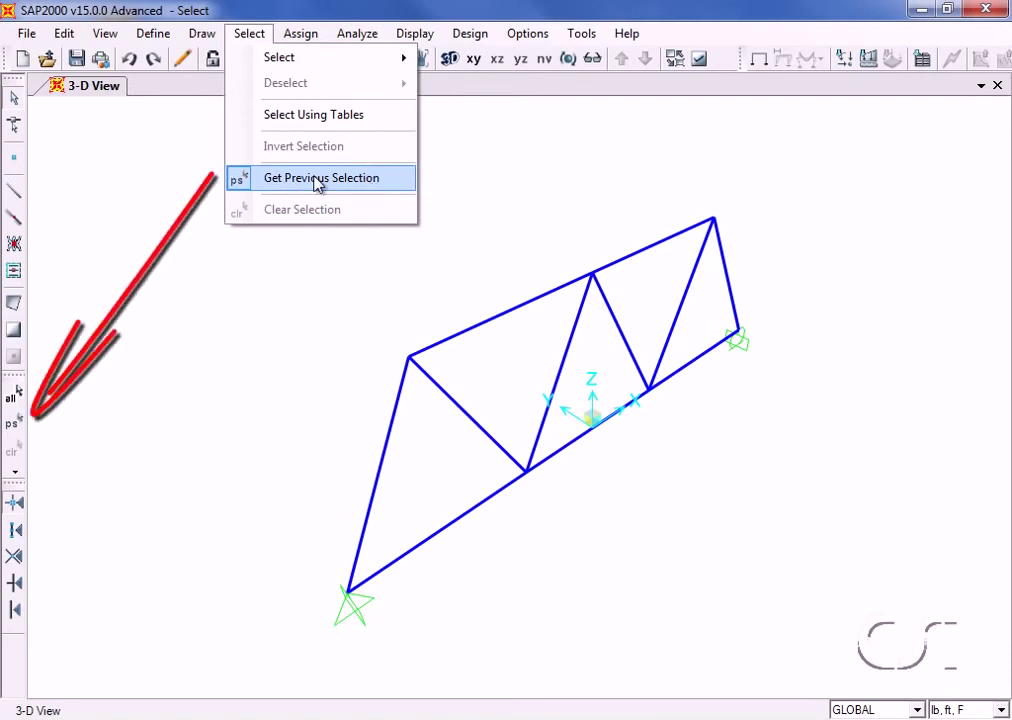
pyautogui.click(317, 180)
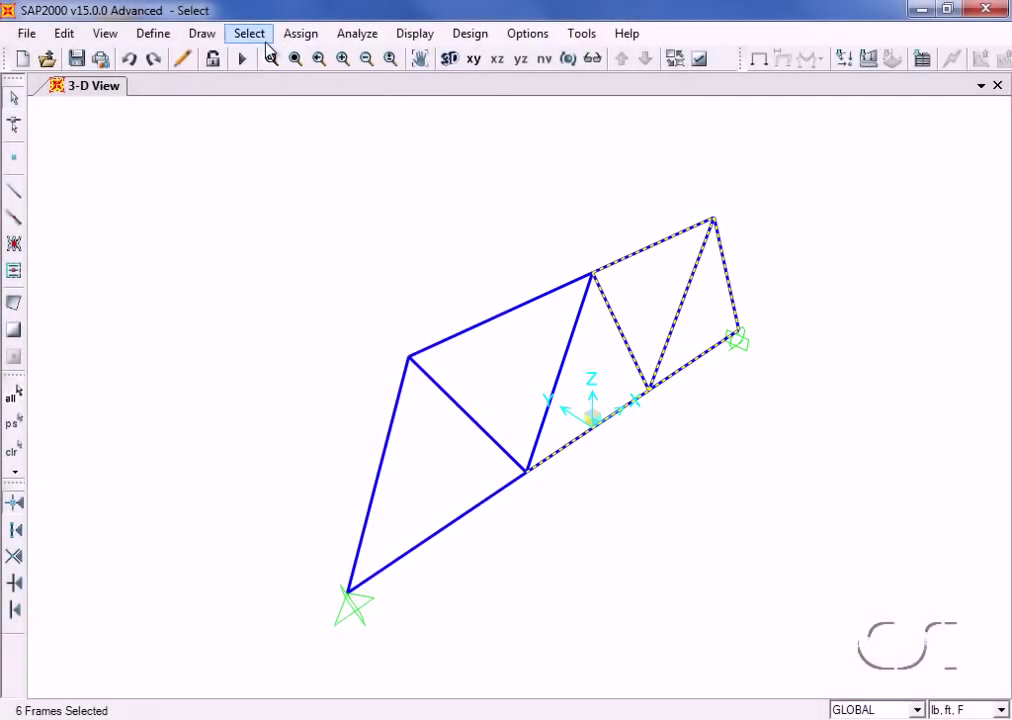
pyautogui.click(252, 35)
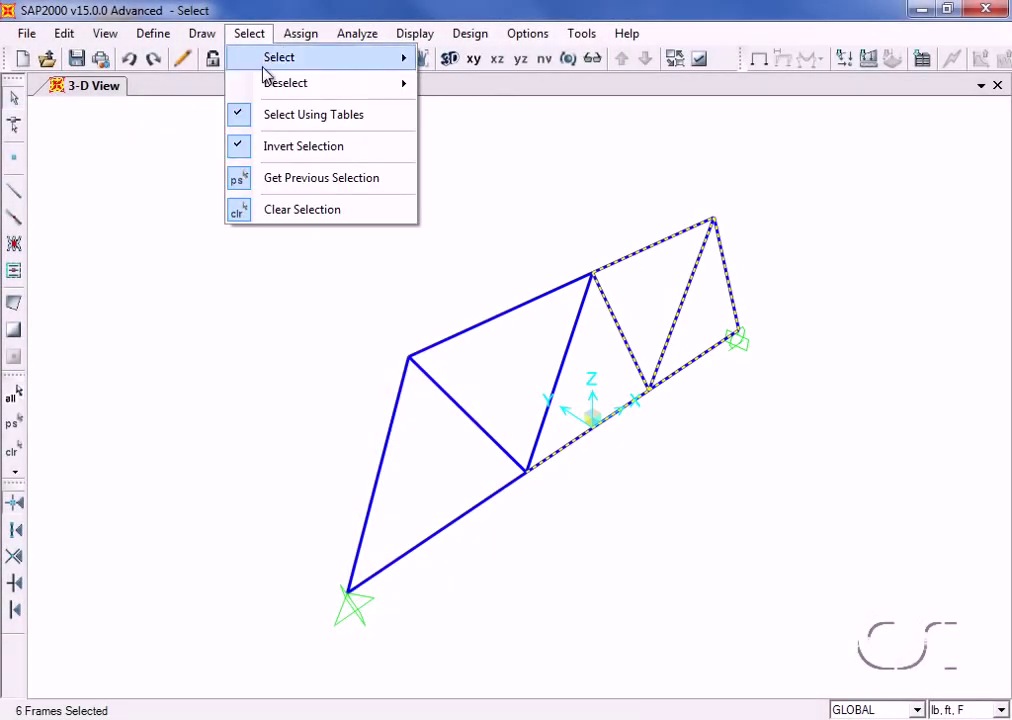
pyautogui.click(314, 150)
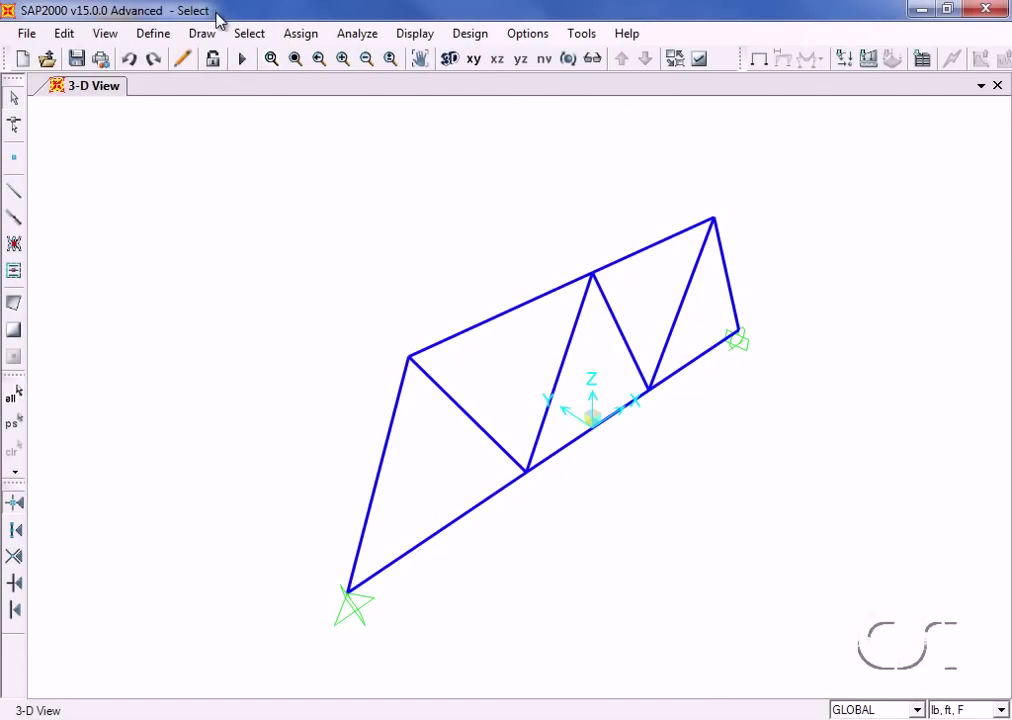
# - Select all objects in the truss model, and clear the selection
pyautogui.click(246, 34)
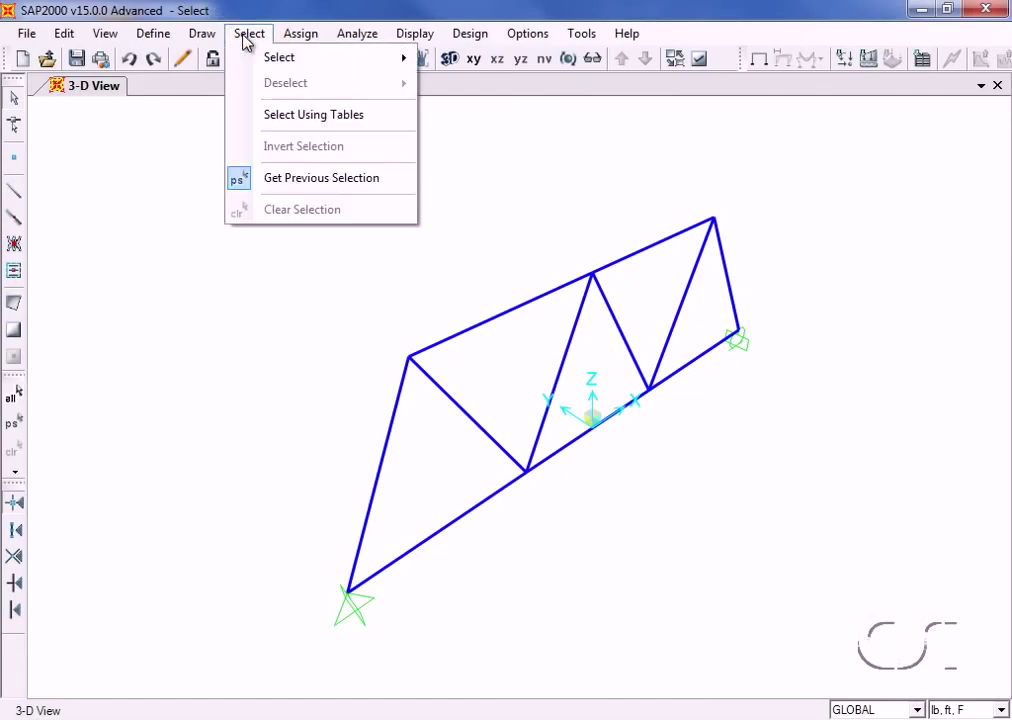
pyautogui.moveTo(282, 60)
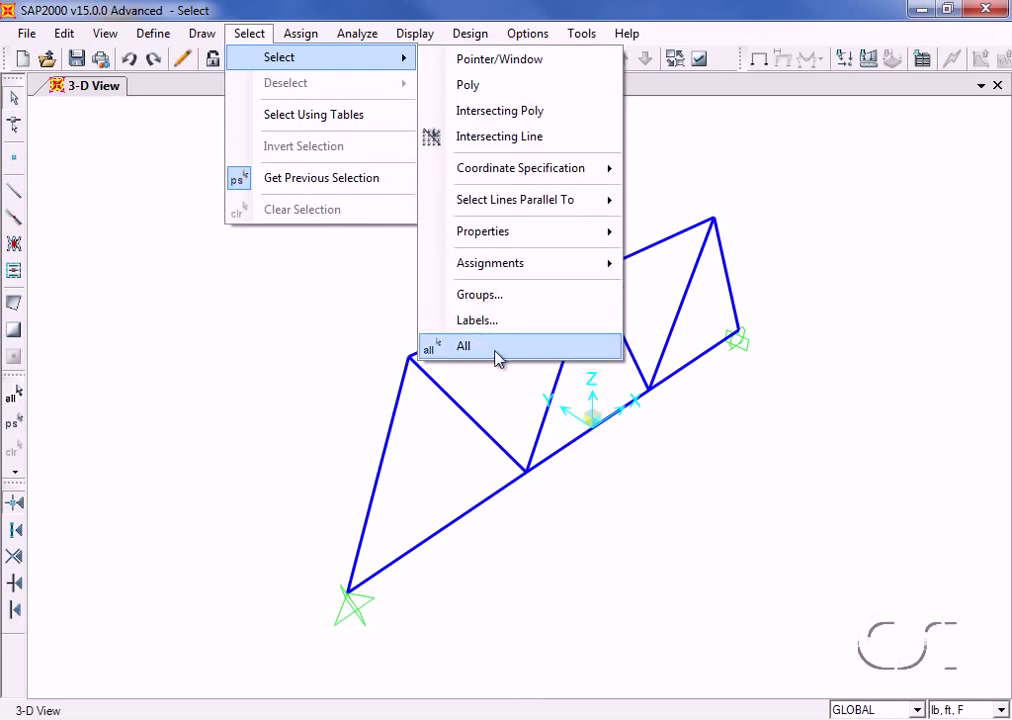
pyautogui.click(470, 346)
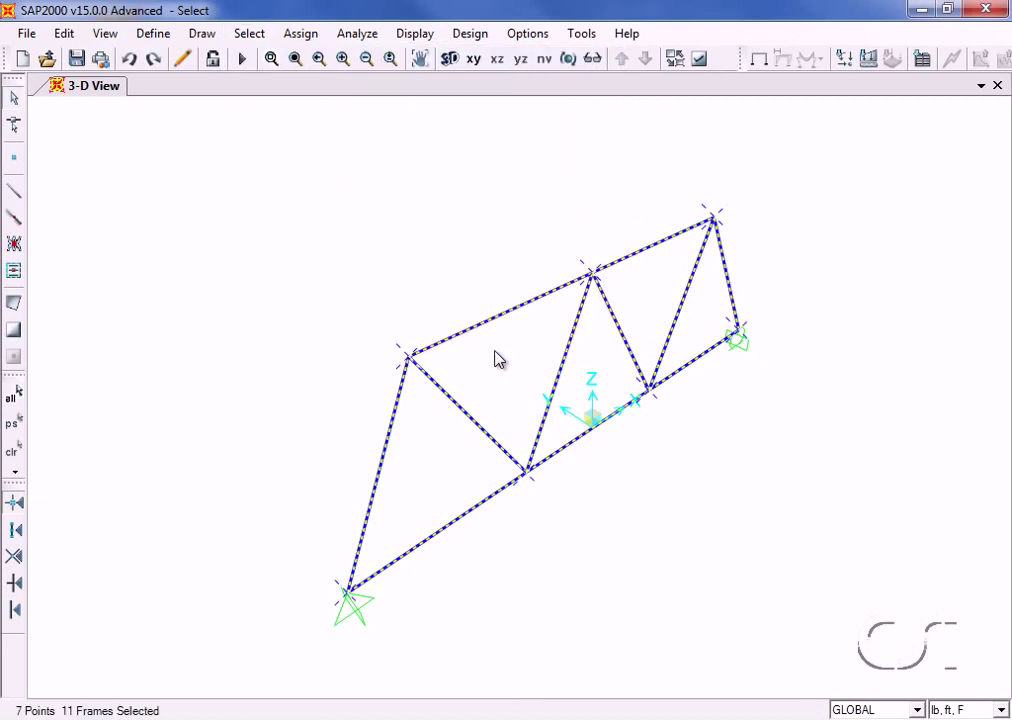
pyautogui.click(266, 37)
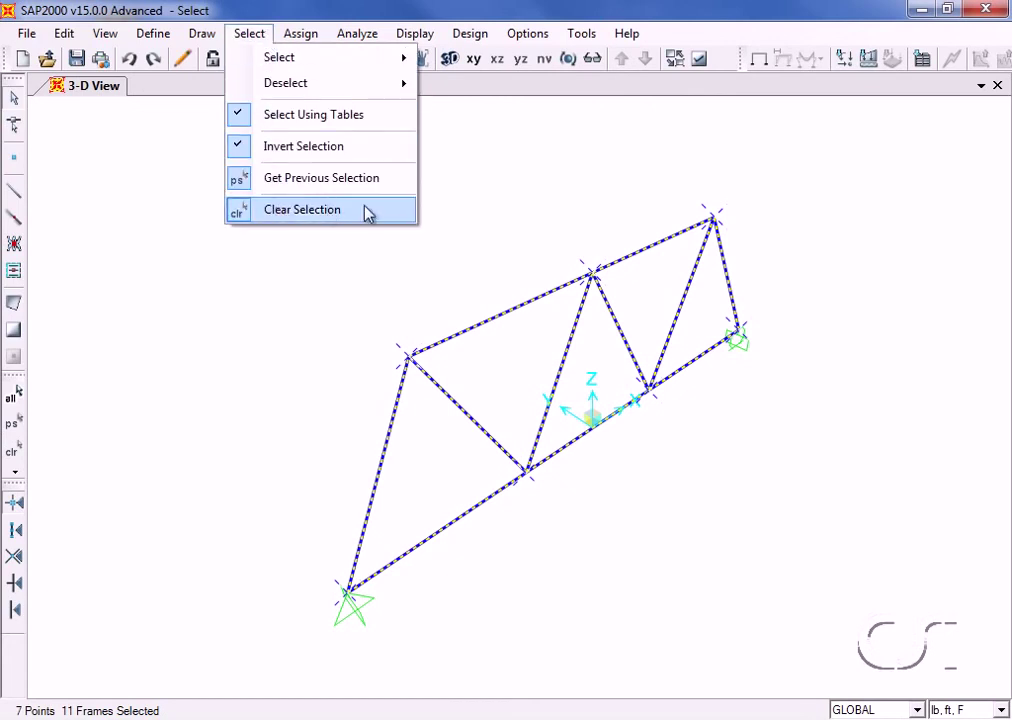
pyautogui.click(308, 212)
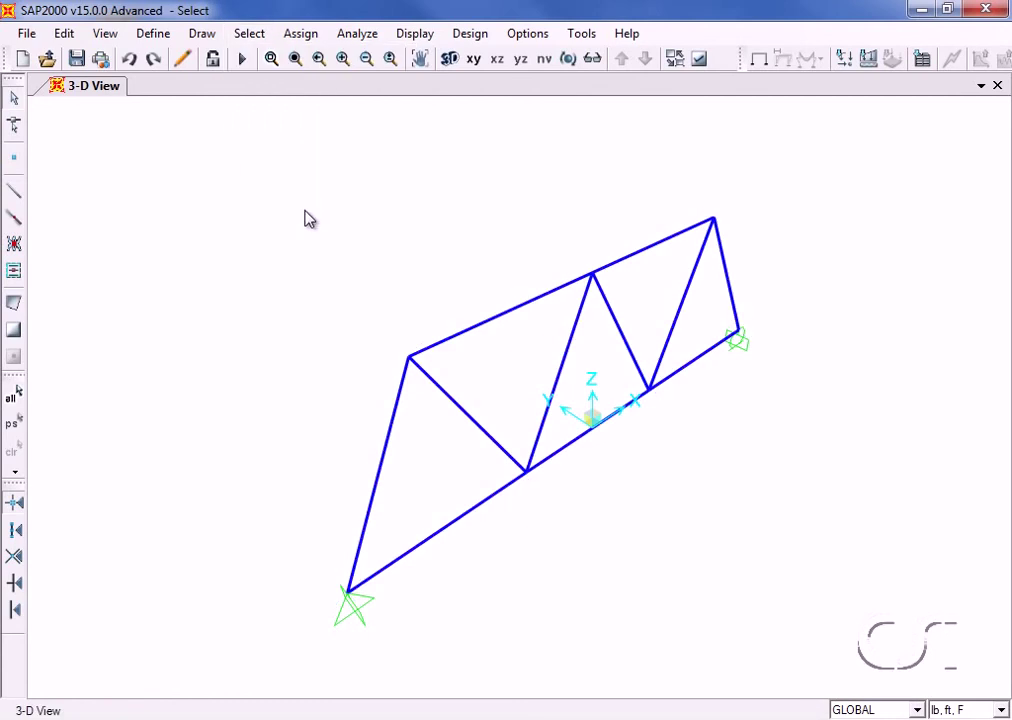